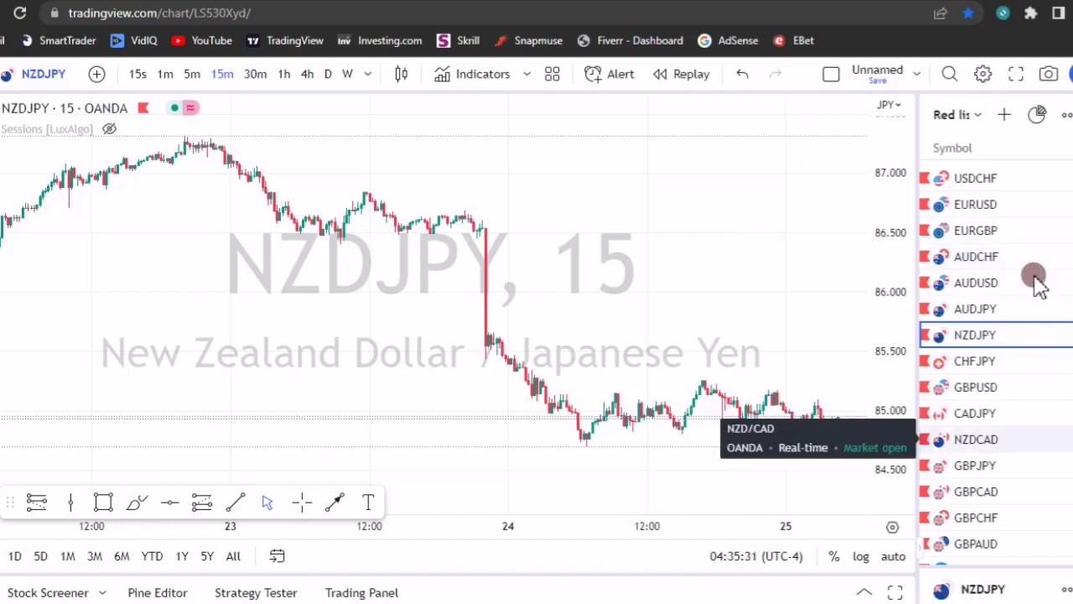
# Step: Load the USDCHF chart from the watchlist and show the hidden Sessions [LuxAlgo] indicator
pyautogui.scroll(-4, 1002, 429)
pyautogui.scroll(4, 1006, 423)
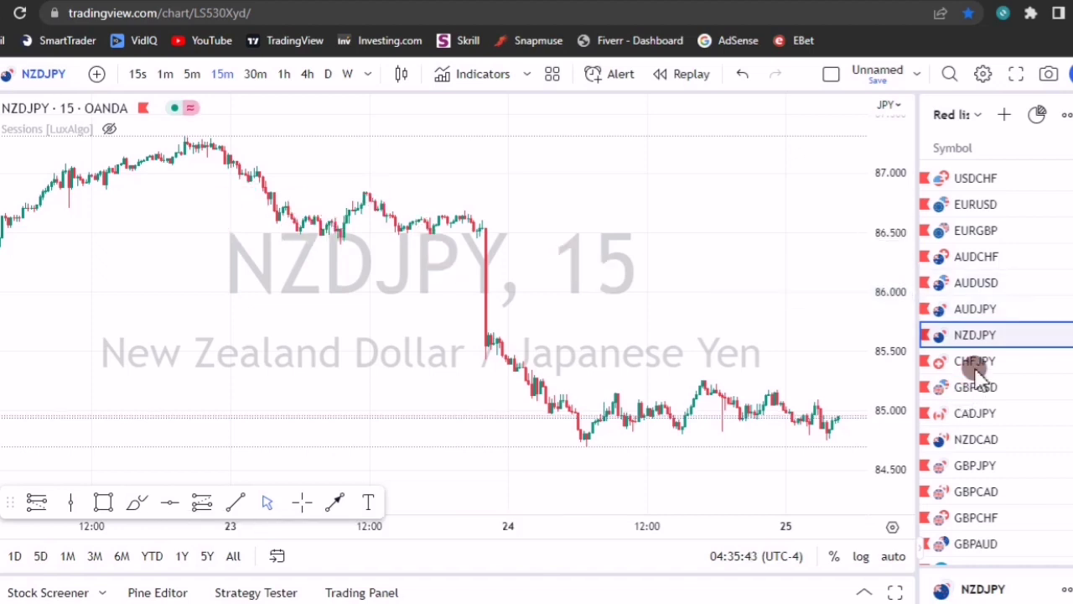
pyautogui.click(1012, 182)
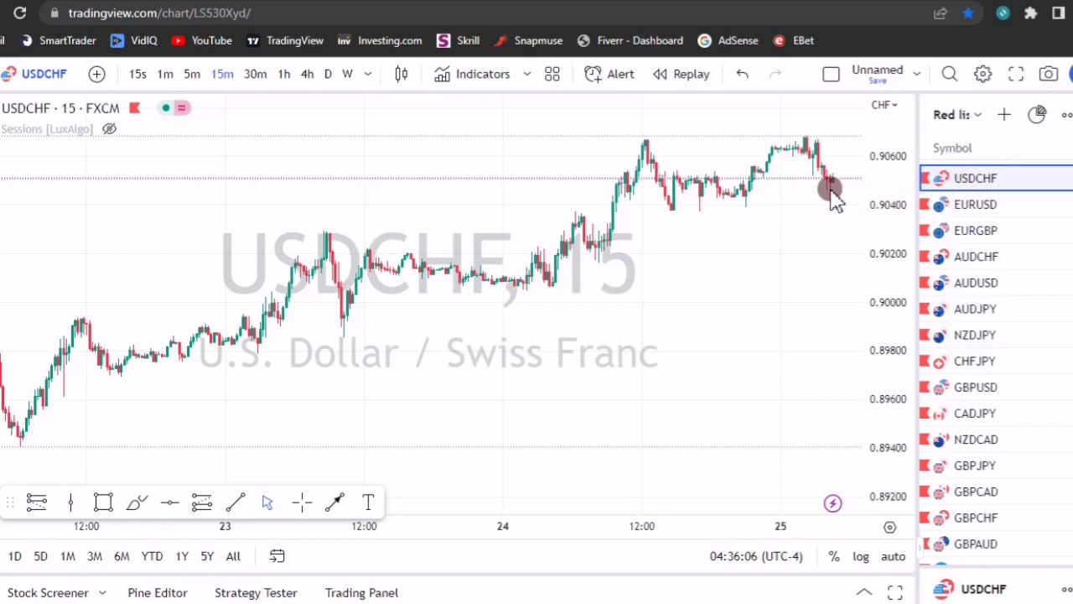
pyautogui.moveTo(109, 134)
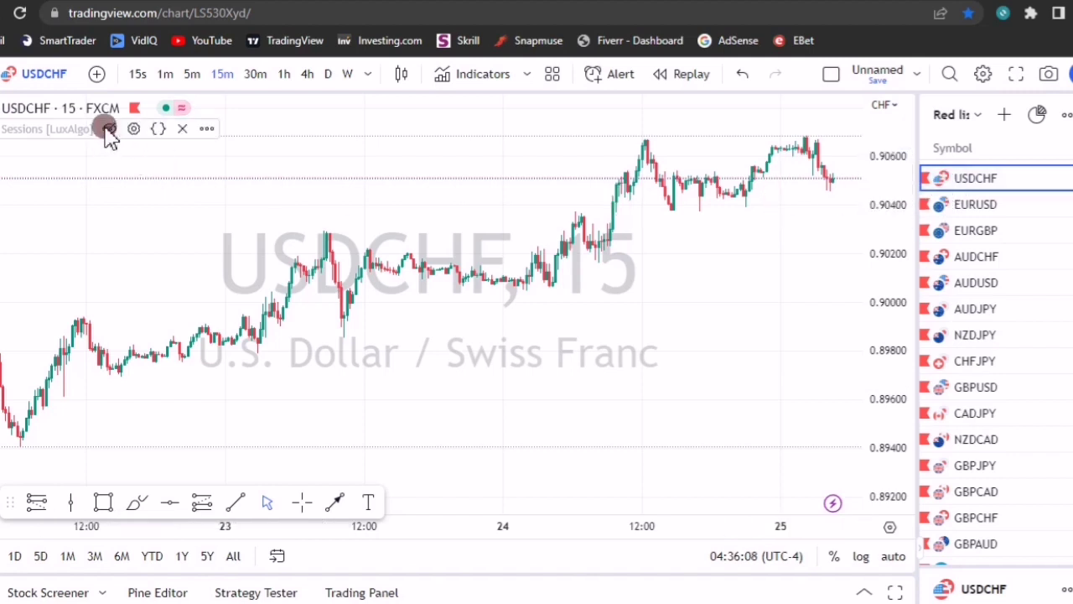
pyautogui.click(110, 129)
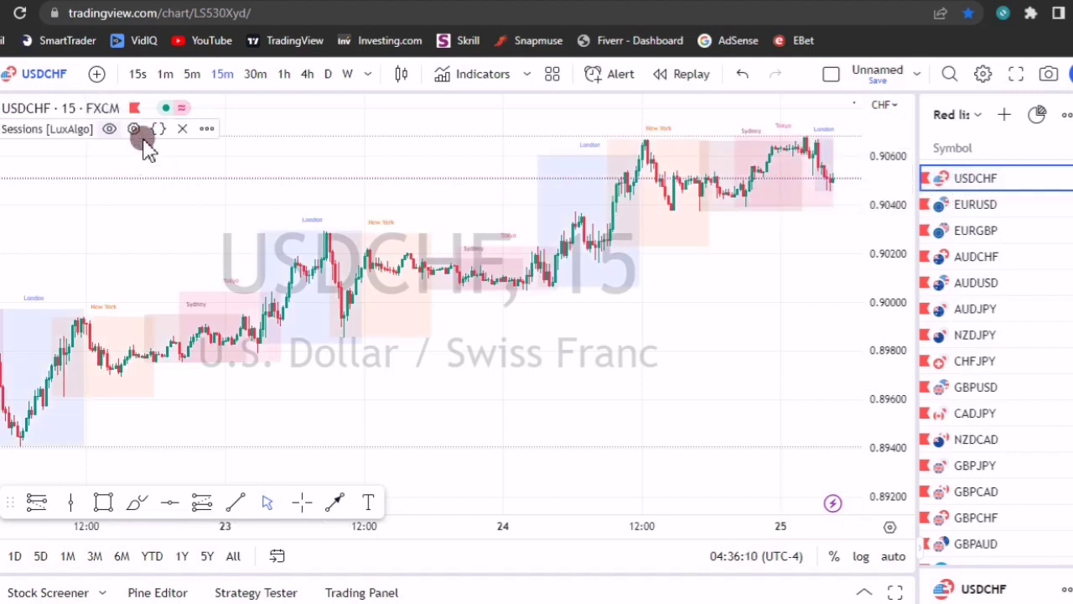
# Step: Draw an upward arrow along the 24 May London session's move, from about 0.90065 to about 0.90603
pyautogui.moveTo(709, 351); pyautogui.dragTo(702, 366)
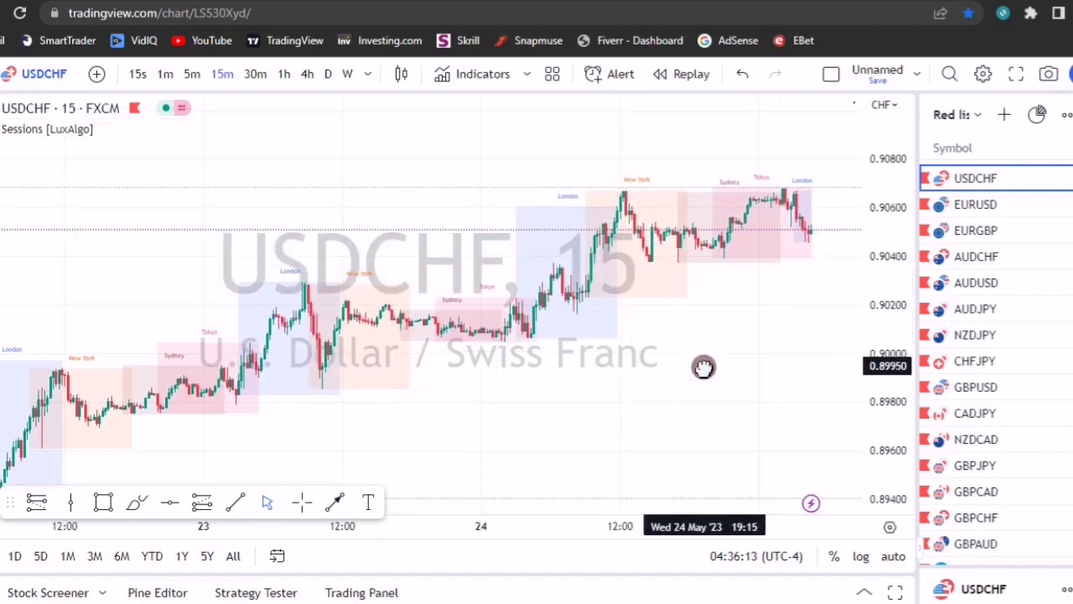
pyautogui.moveTo(890, 435); pyautogui.dragTo(892, 366)
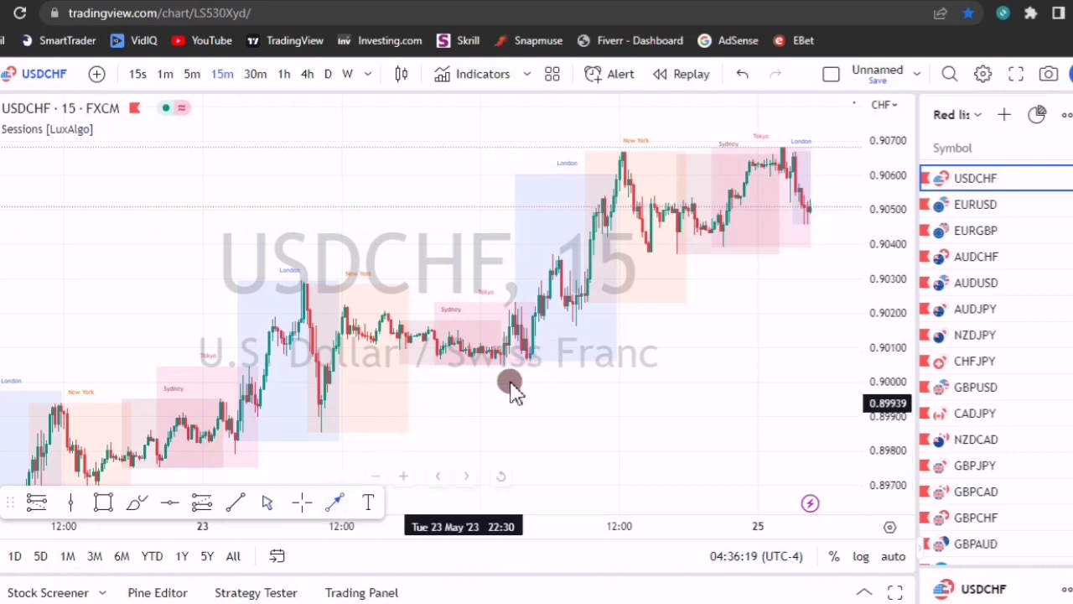
pyautogui.moveTo(526, 359); pyautogui.dragTo(618, 174)
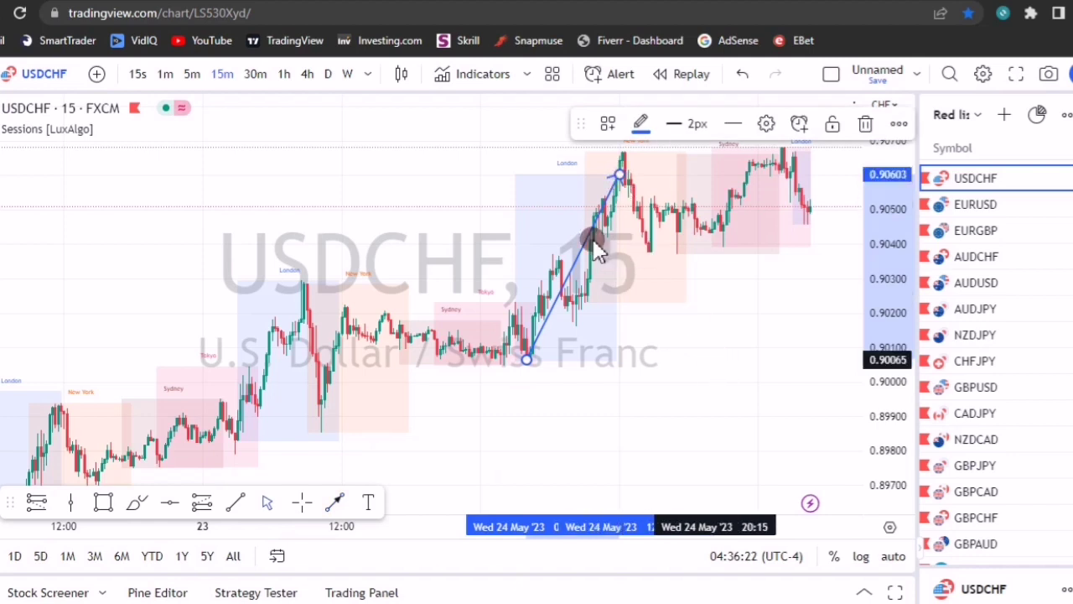
pyautogui.click(558, 223)
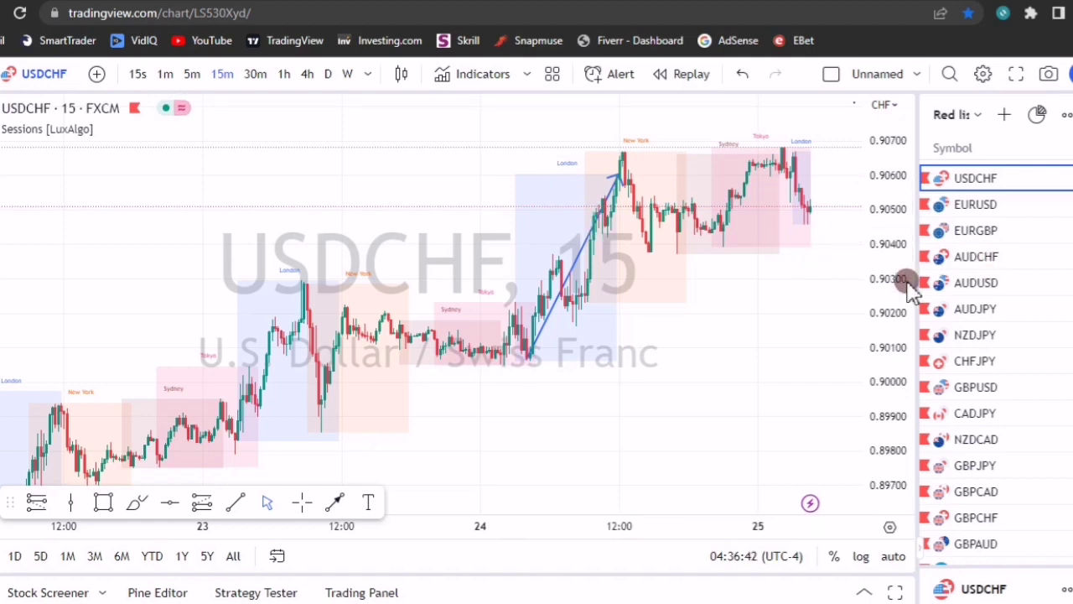
# Step: Draw an upward arrow along the 23 May London session's rise, from the session's start to its high
pyautogui.moveTo(834, 293); pyautogui.dragTo(765, 287)
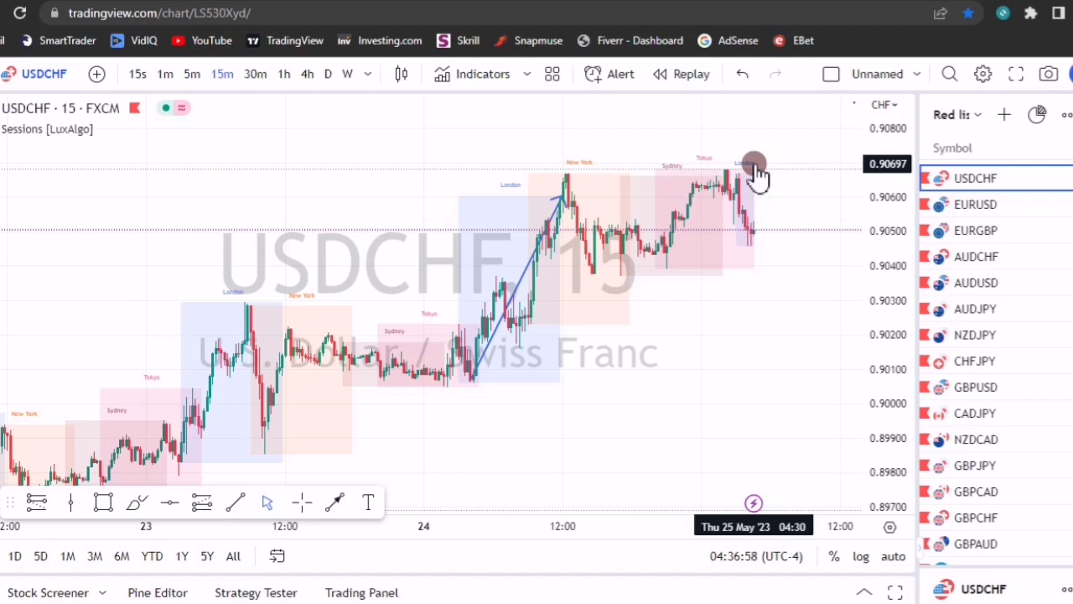
pyautogui.moveTo(822, 271); pyautogui.dragTo(861, 243)
pyautogui.click(335, 501)
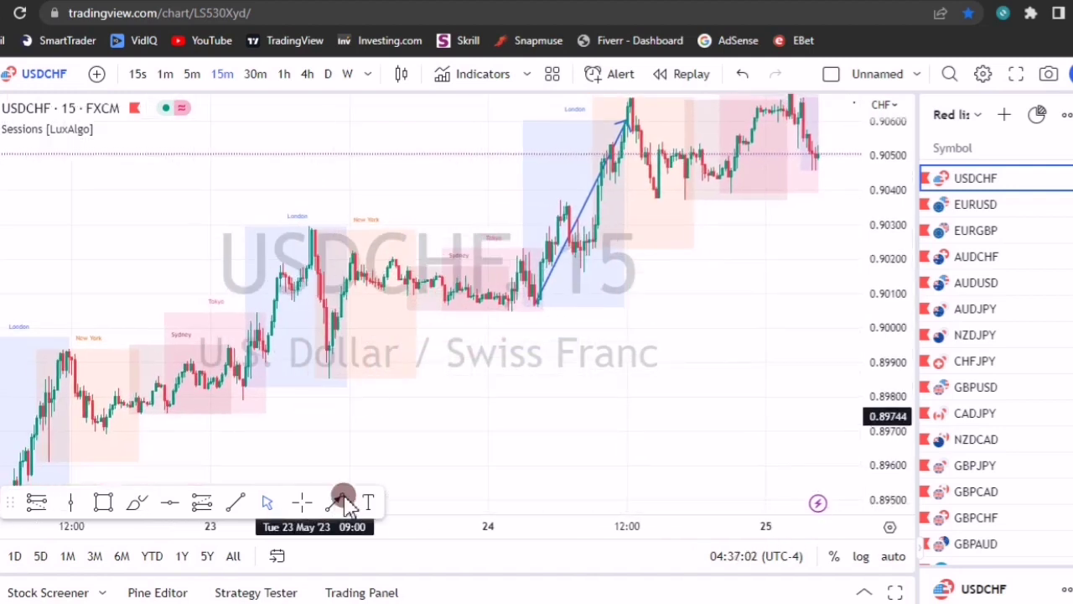
pyautogui.click(235, 384)
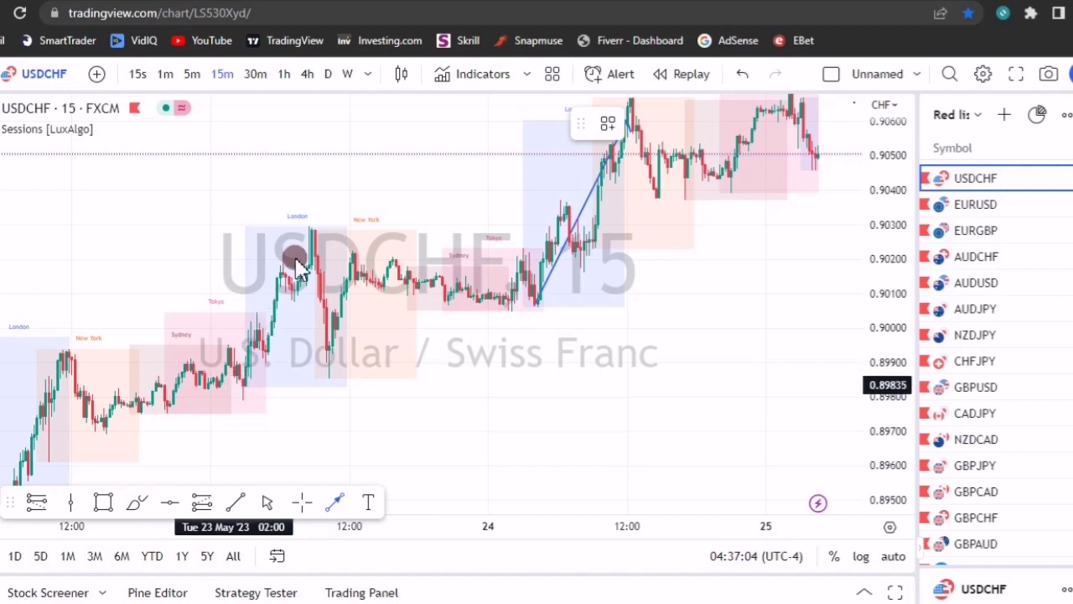
pyautogui.click(340, 245)
pyautogui.click(483, 388)
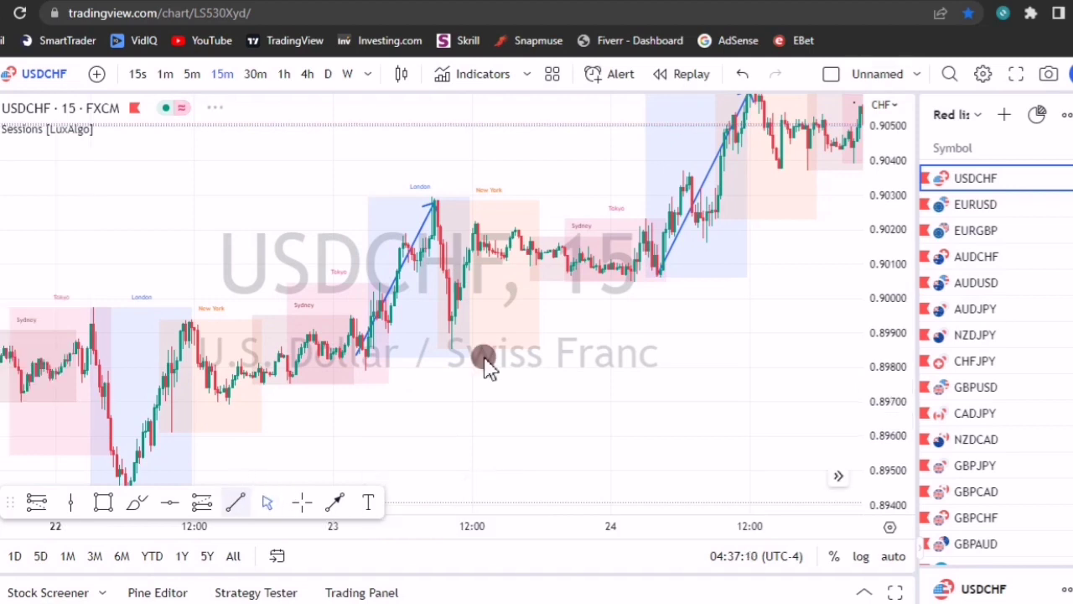
# Step: Draw a horizontal trend line at about 0.9018 from the end of the 23 May London session to the next London open
pyautogui.click(443, 247)
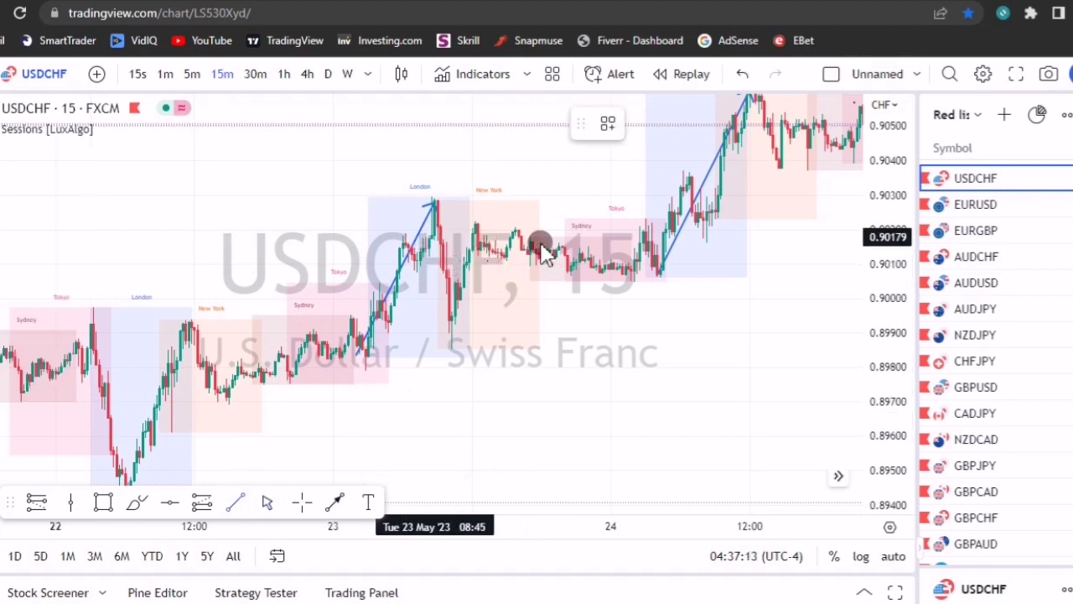
pyautogui.moveTo(541, 249); pyautogui.dragTo(650, 245)
pyautogui.click(587, 334)
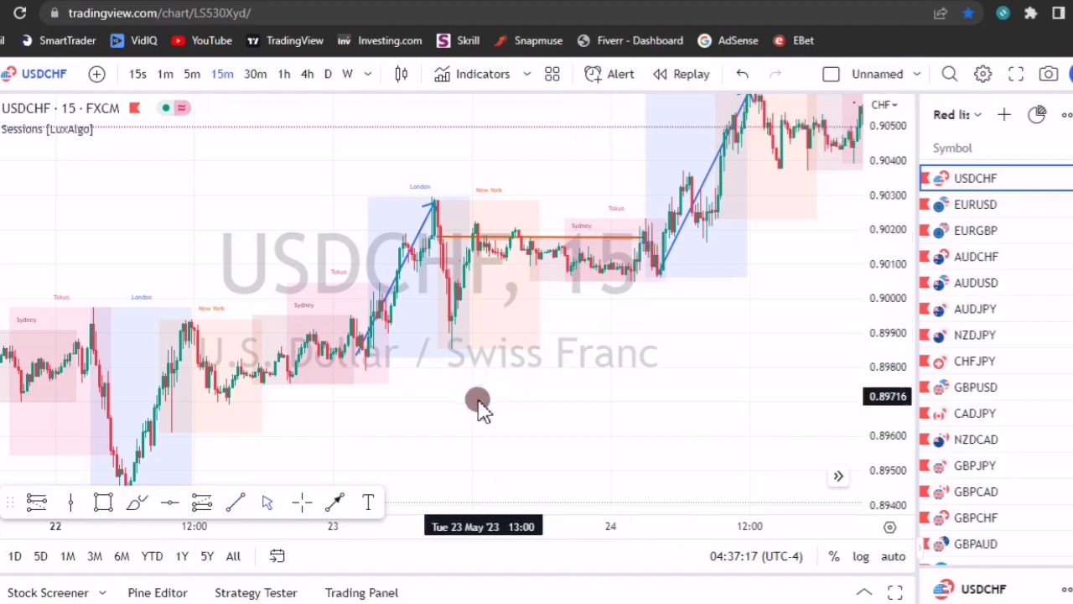
# Step: Draw an upward arrow along the recovery in the 22 May London session, from about 0.89430 to about 0.89885
pyautogui.moveTo(534, 359); pyautogui.dragTo(776, 271)
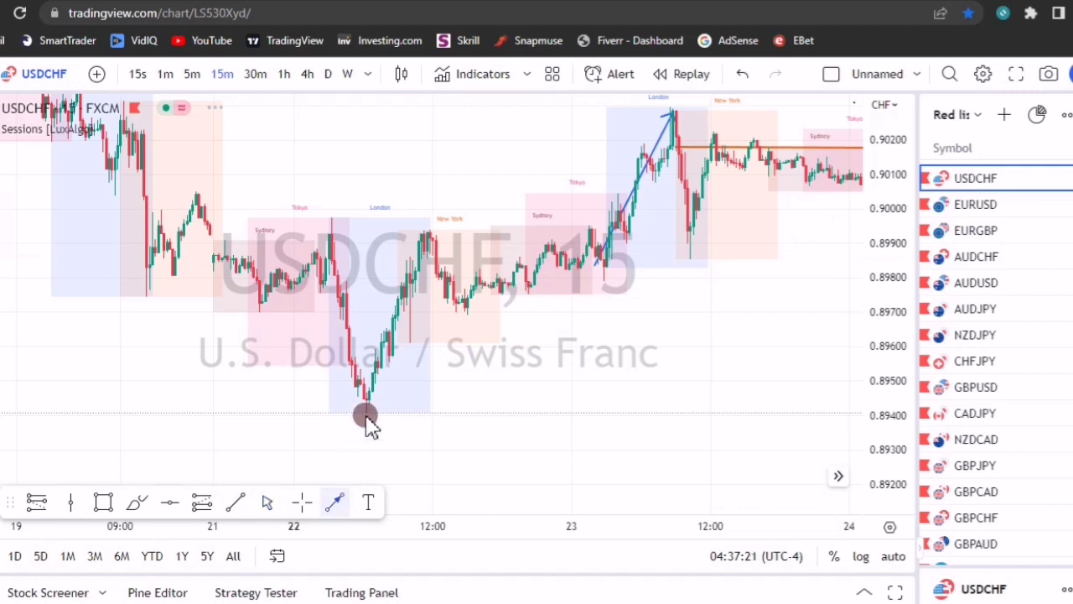
pyautogui.click(367, 405)
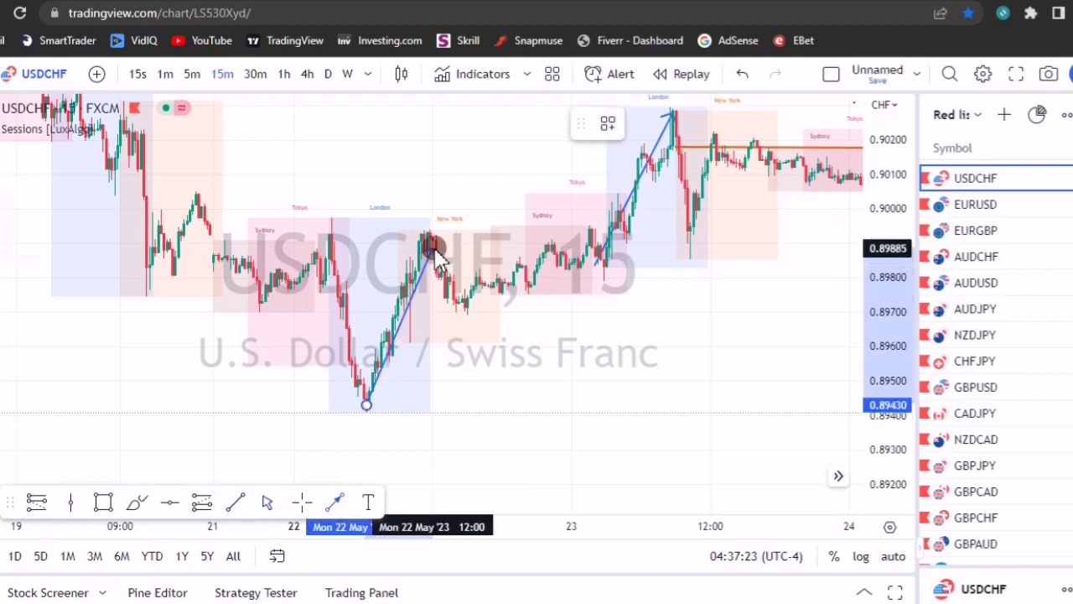
pyautogui.click(433, 245)
pyautogui.click(211, 376)
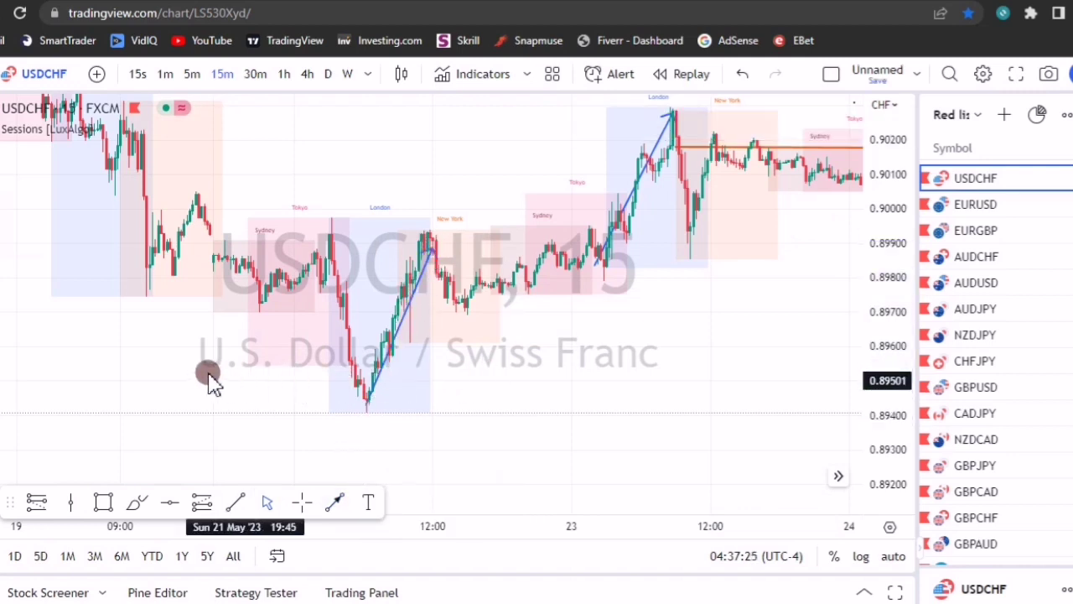
# Step: Draw a downward arrow along the initial drop of the 22 May London session, from about 0.89901 to about 0.89418
pyautogui.moveTo(308, 378); pyautogui.dragTo(350, 378)
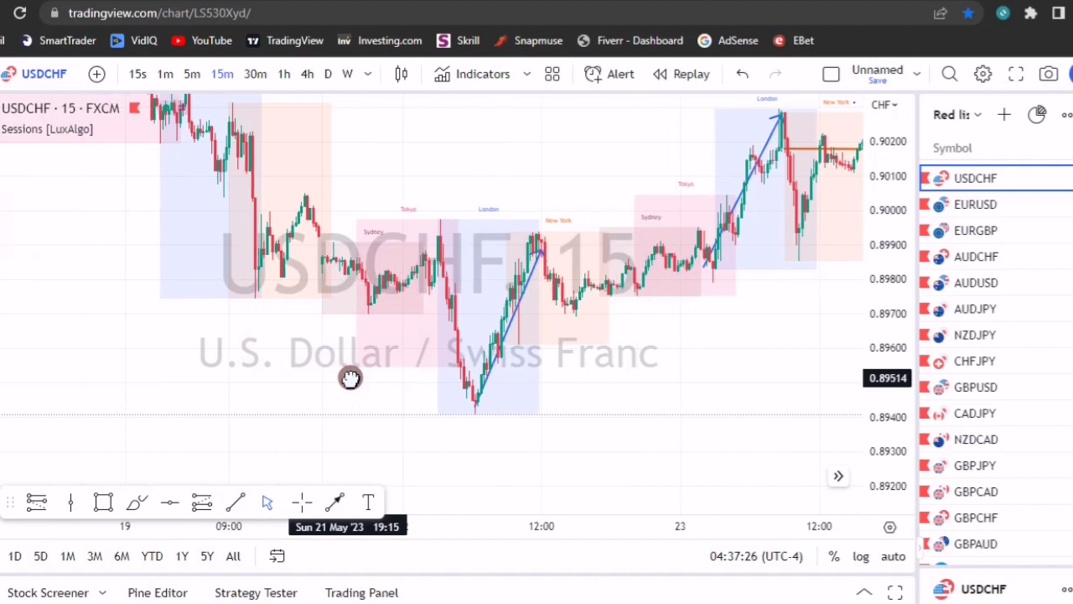
pyautogui.click(334, 502)
pyautogui.click(440, 248)
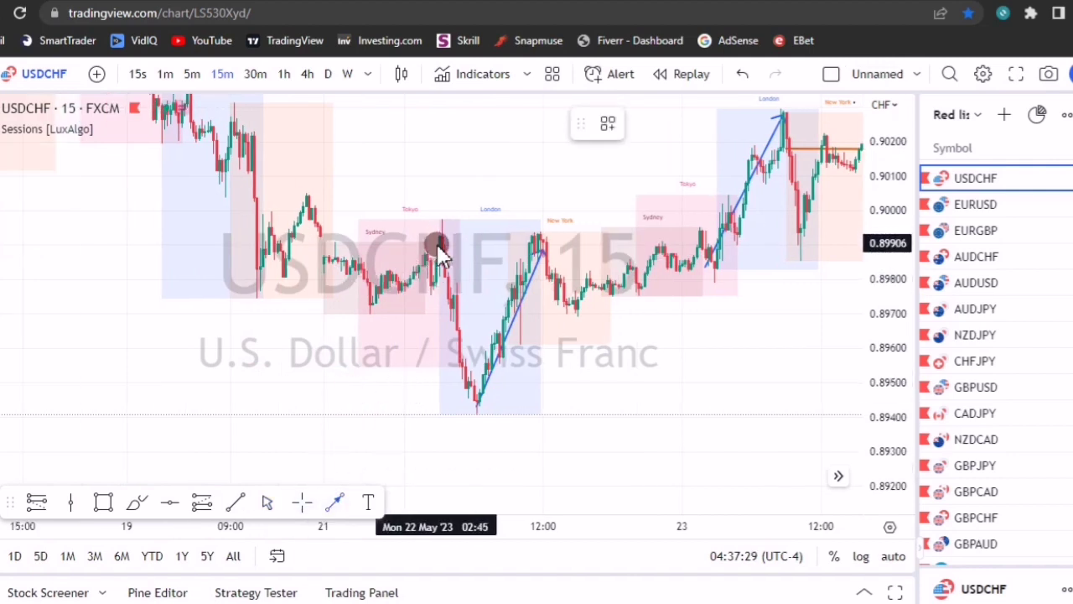
pyautogui.moveTo(453, 335); pyautogui.dragTo(474, 423)
pyautogui.click(474, 423)
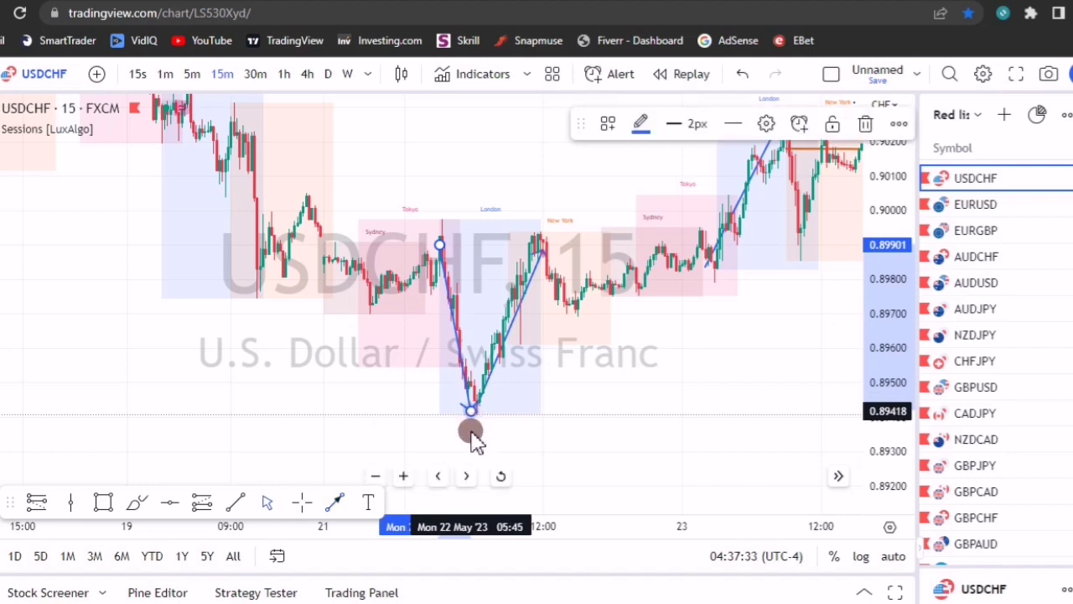
pyautogui.click(480, 419)
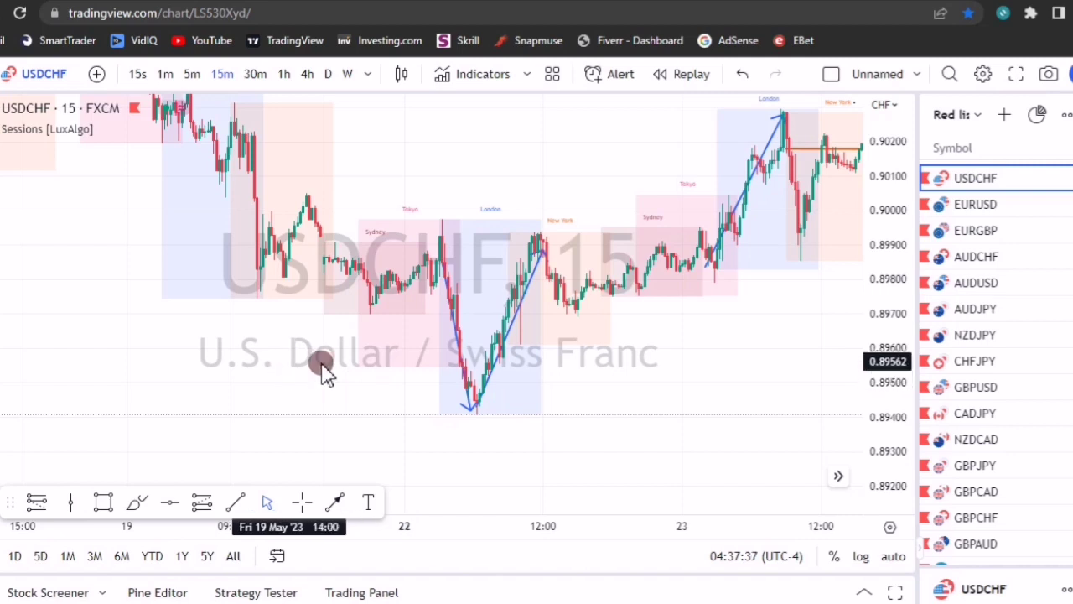
# Step: Draw a downward arrow along the 19 May London session's fall, from about 0.90335 to the session's low
pyautogui.moveTo(468, 399); pyautogui.dragTo(634, 444)
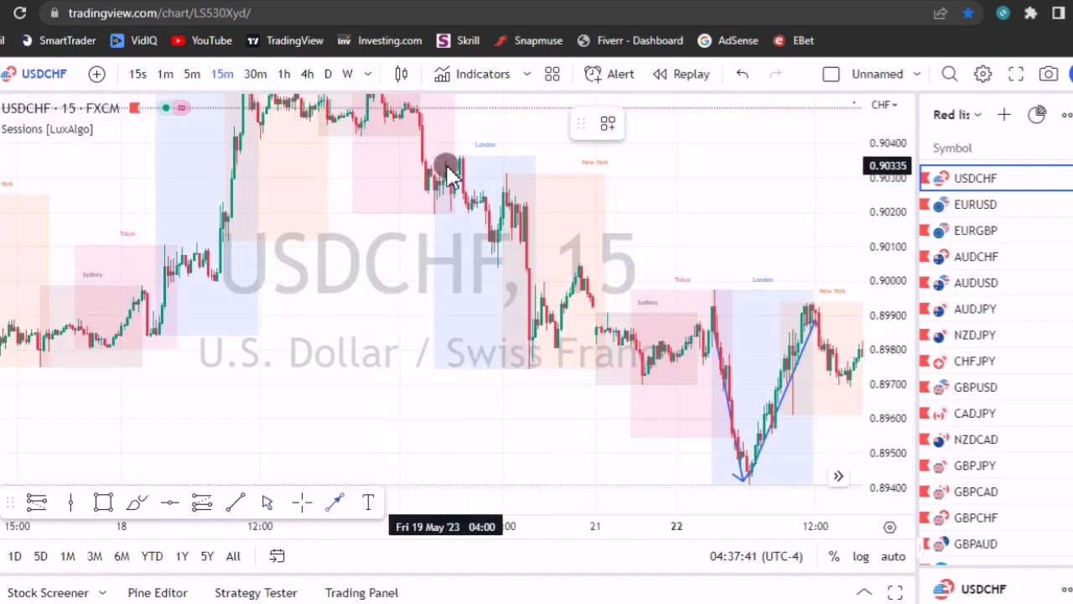
pyautogui.moveTo(447, 167)
pyautogui.mouseDown()
pyautogui.moveTo(528, 335)
pyautogui.moveTo(527, 363)
pyautogui.mouseUp()
pyautogui.click(270, 414)
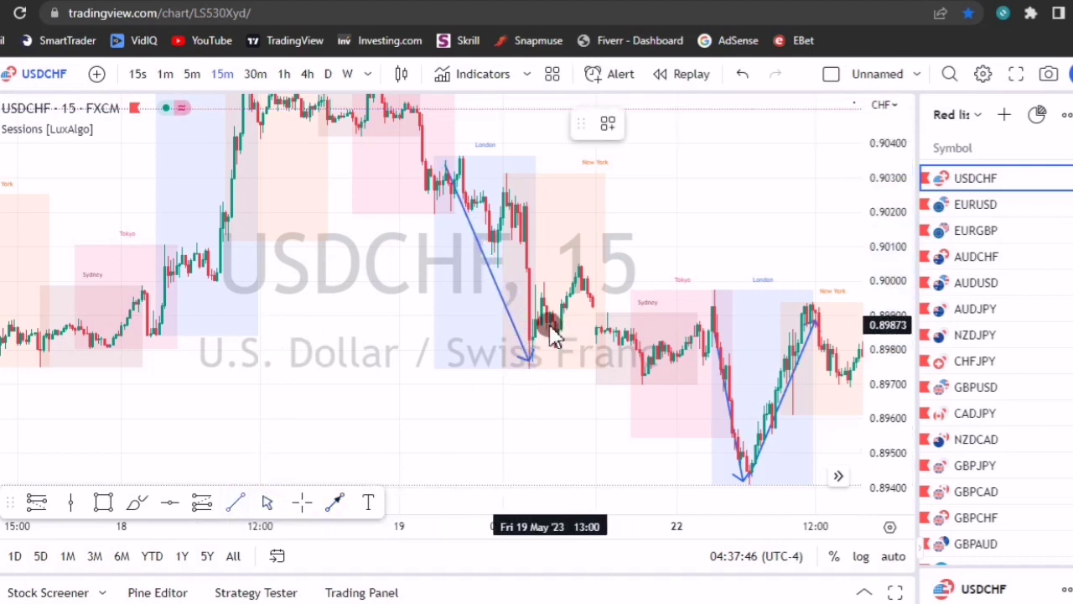
# Step: Draw nearly horizontal trend lines across the ranges following the 19 May and 22 May London sessions, at about 0.8987 and 0.8983
pyautogui.moveTo(693, 325); pyautogui.dragTo(695, 325)
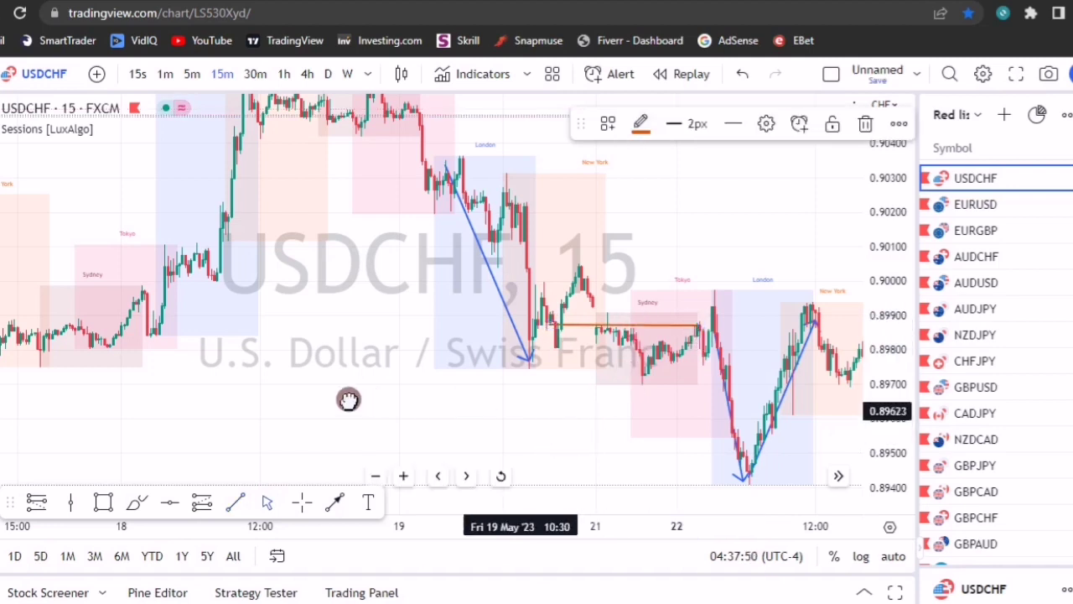
pyautogui.moveTo(348, 400); pyautogui.dragTo(278, 391)
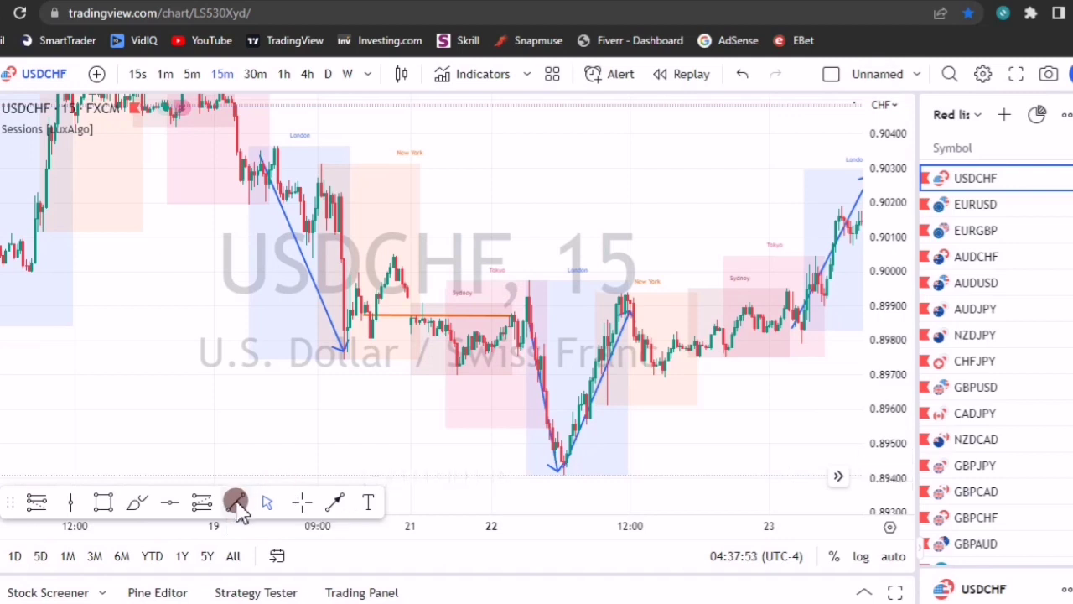
pyautogui.click(236, 502)
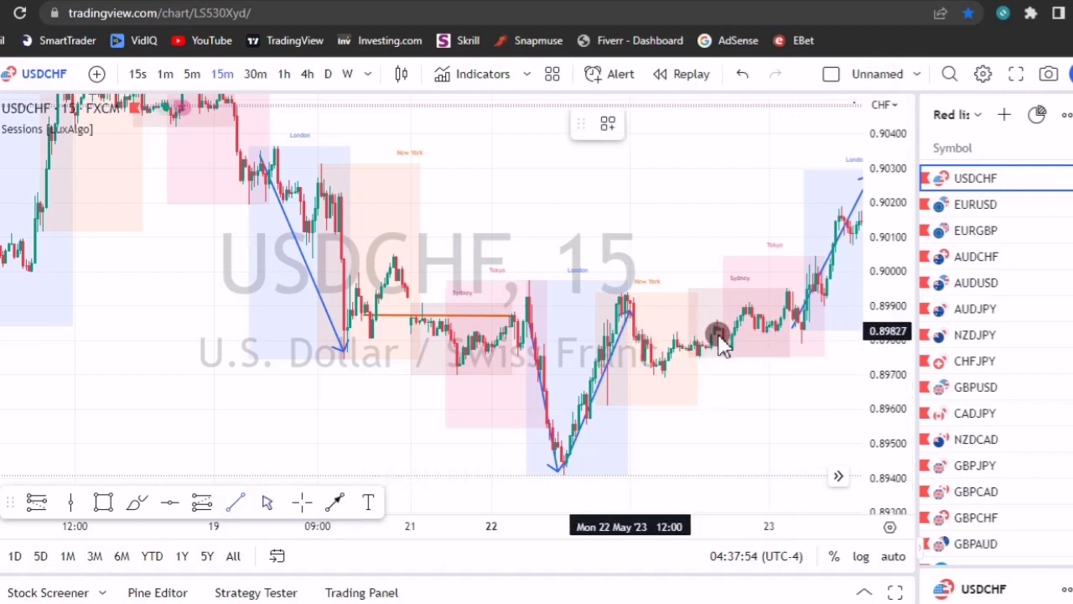
pyautogui.moveTo(721, 340); pyautogui.dragTo(785, 325)
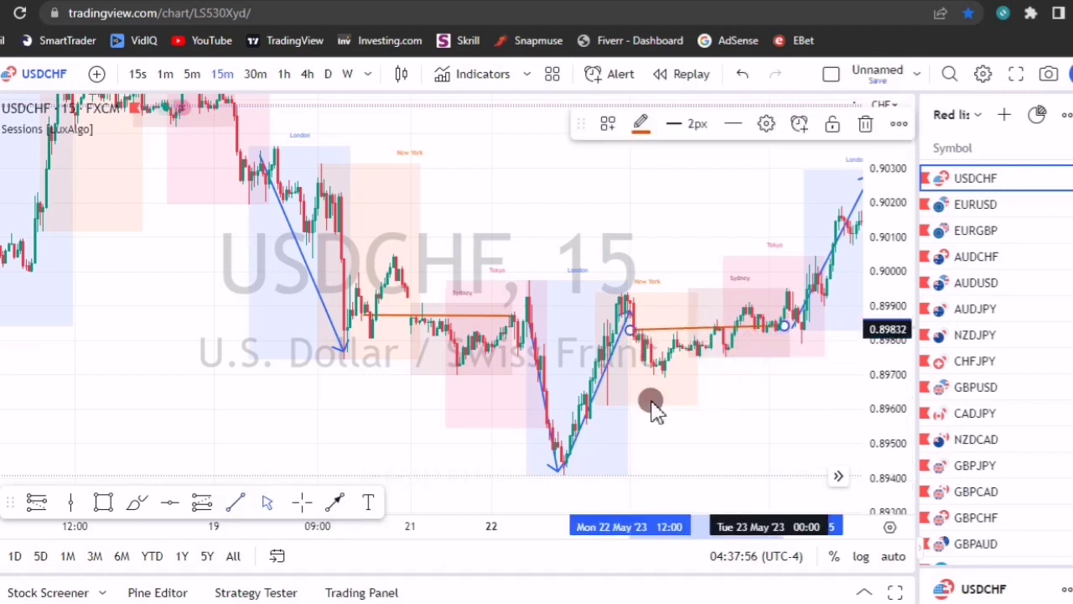
# Step: Draw a horizontal trend line at about 0.90517 across the range from 18 May 11:15 to 19 May 01:45
pyautogui.moveTo(316, 300); pyautogui.dragTo(592, 371)
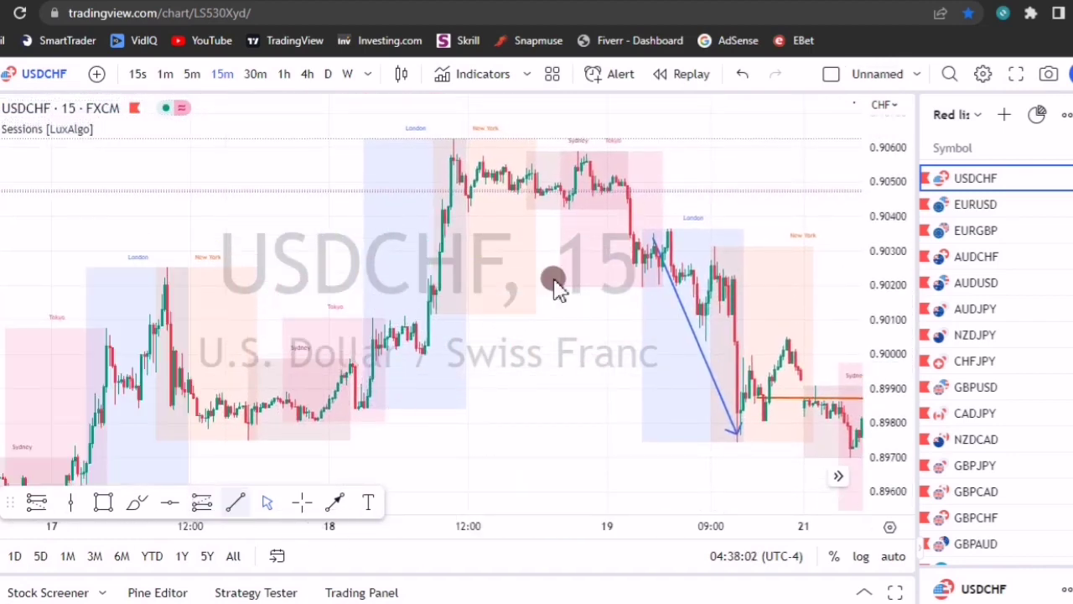
pyautogui.click(461, 174)
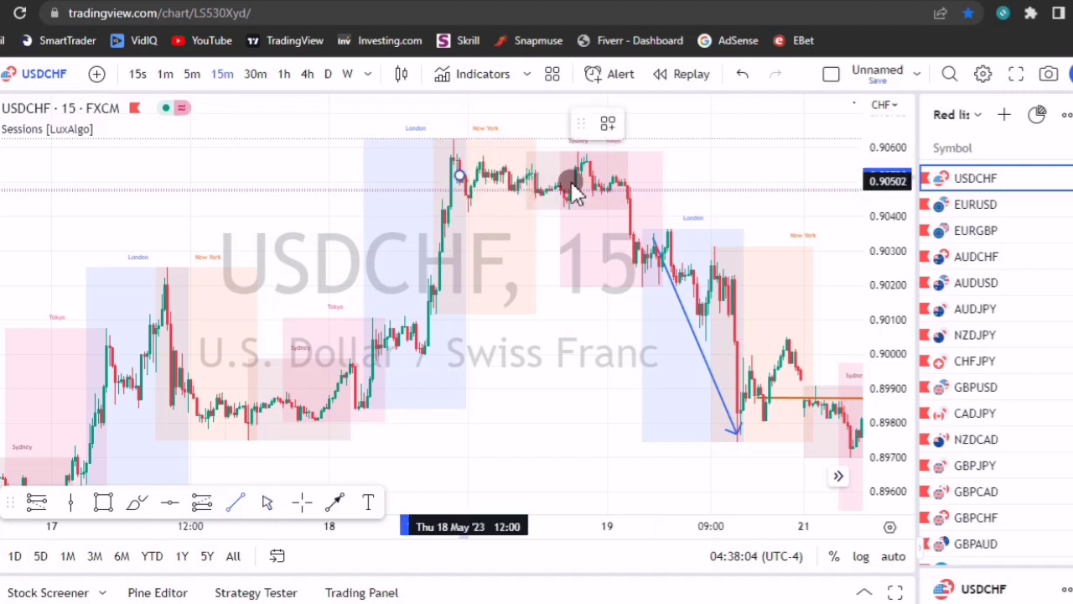
pyautogui.moveTo(622, 180); pyautogui.dragTo(630, 185)
pyautogui.click(631, 183)
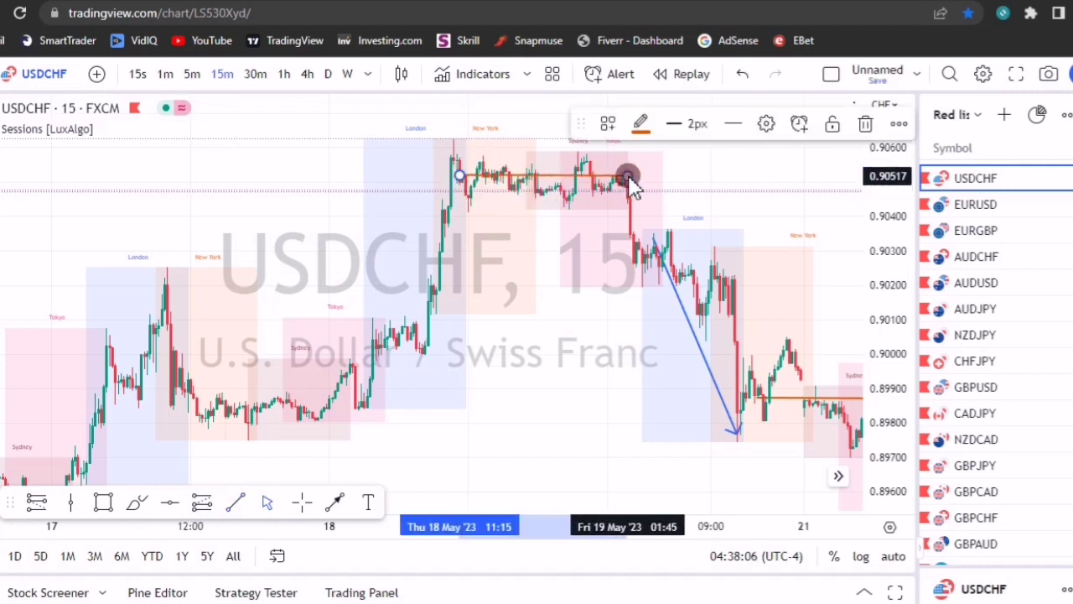
# Step: Draw an upward arrow along the 18 May London session's rise, from the session's opening low to near its high
pyautogui.click(335, 502)
pyautogui.click(372, 411)
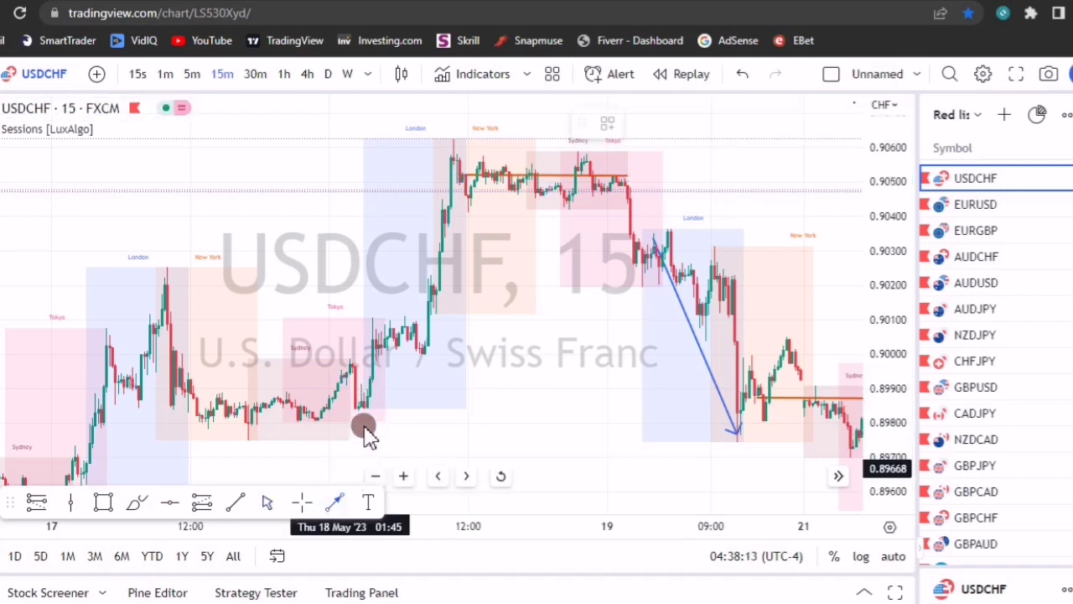
pyautogui.click(364, 409)
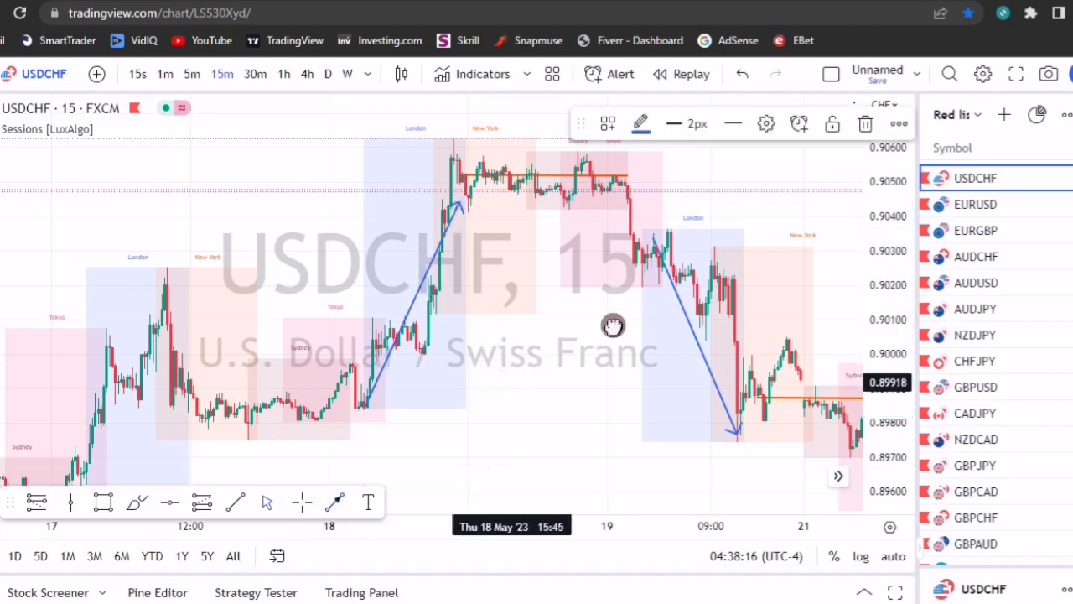
pyautogui.click(655, 307)
# Step: Mark the 17 May London rise with an arrow from about 0.89635 to 0.90196, and the following range to 18 May 01:45 with a trend line
pyautogui.moveTo(655, 307); pyautogui.dragTo(697, 287)
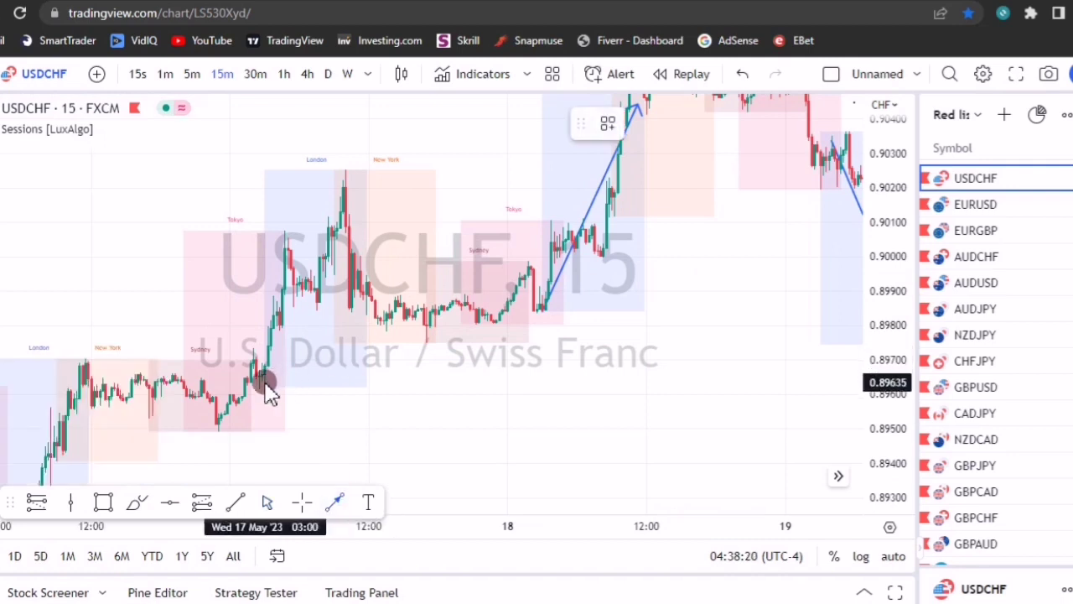
pyautogui.moveTo(302, 264)
pyautogui.mouseDown()
pyautogui.moveTo(338, 223)
pyautogui.moveTo(345, 194)
pyautogui.mouseUp()
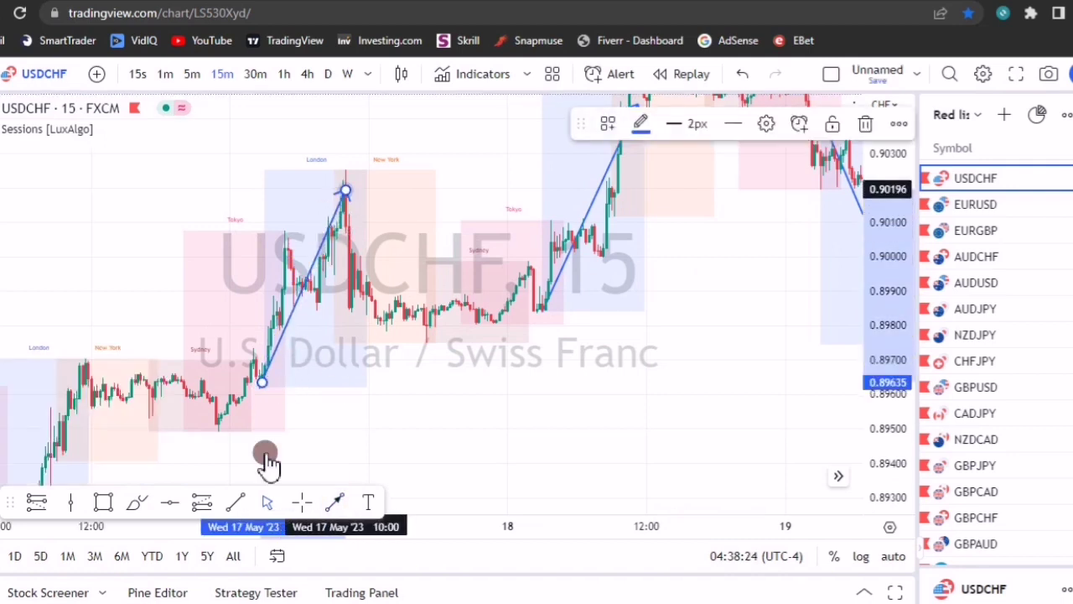
pyautogui.click(235, 501)
pyautogui.moveTo(337, 283)
pyautogui.mouseDown()
pyautogui.moveTo(434, 297)
pyautogui.moveTo(532, 290)
pyautogui.mouseUp()
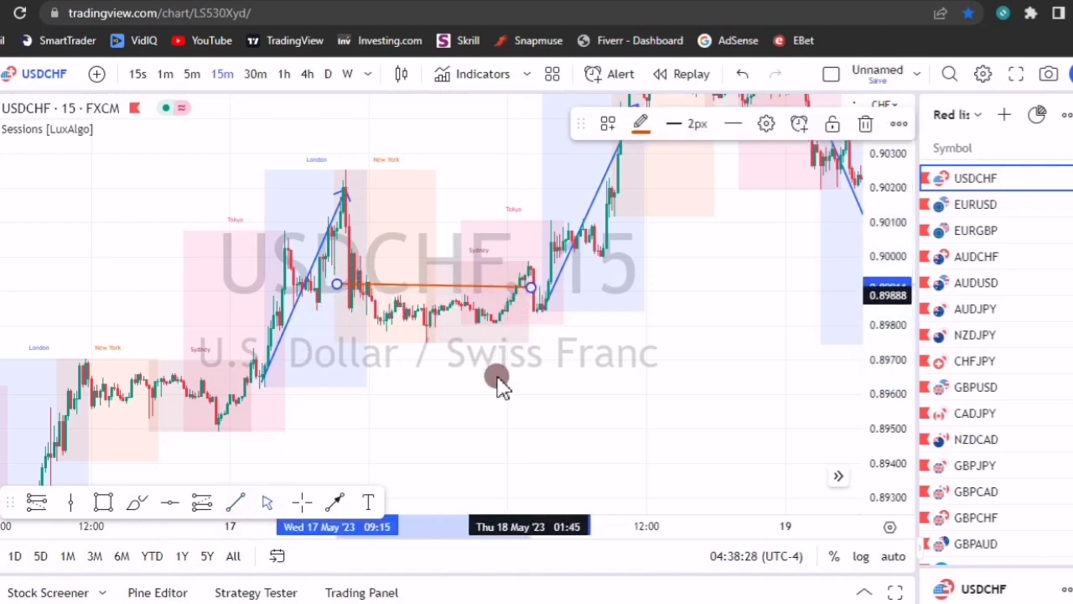
# Step: Draw an upward arrow along the 16 May London session's rise, from about 0.89198 to 0.89729
pyautogui.click(388, 427)
pyautogui.moveTo(584, 362); pyautogui.dragTo(726, 290)
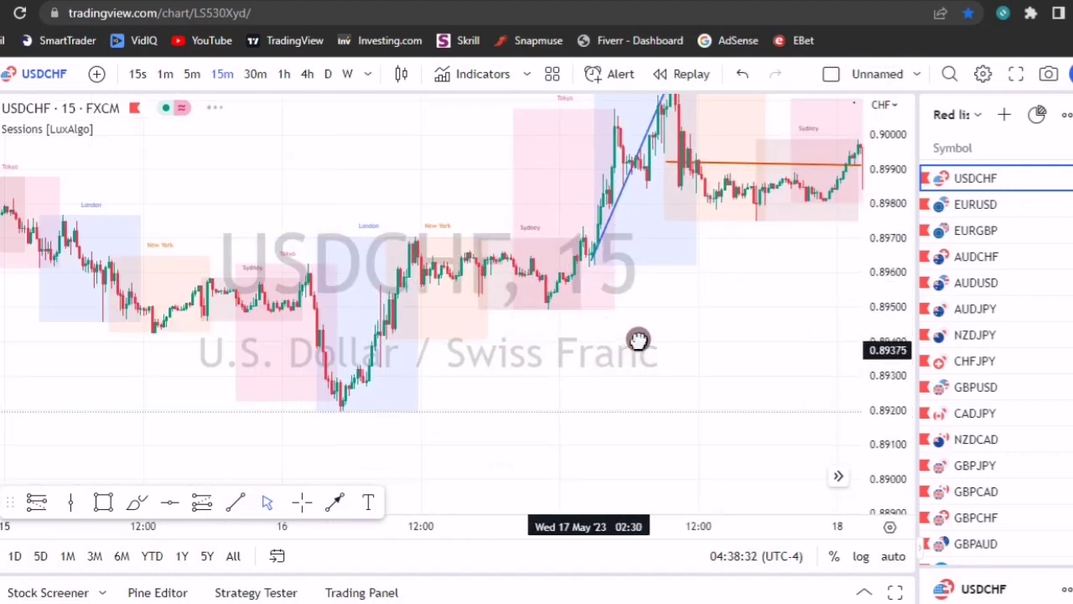
pyautogui.moveTo(638, 340); pyautogui.dragTo(689, 330)
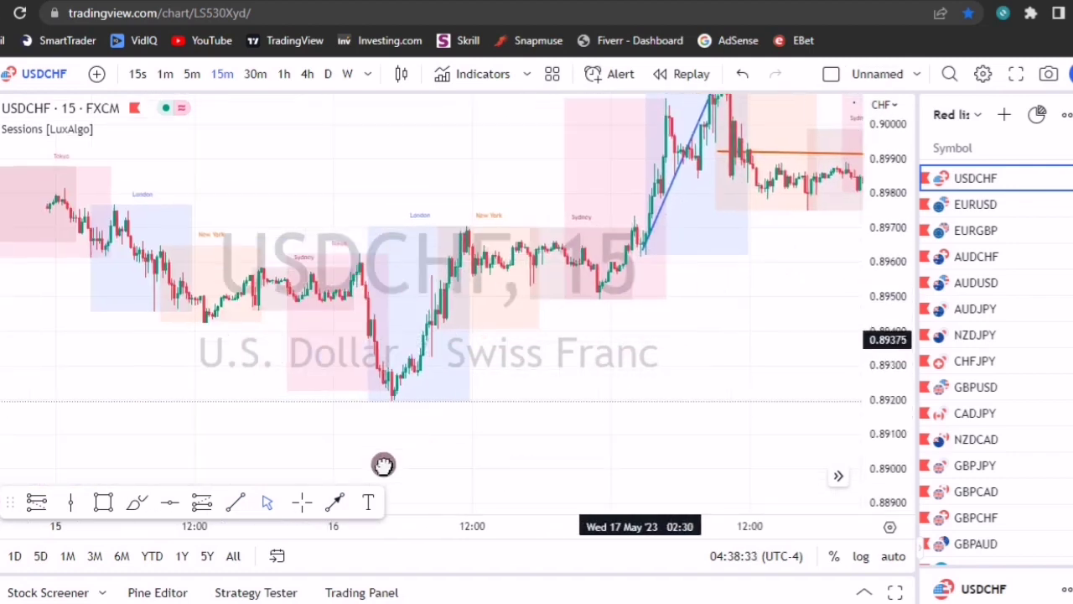
pyautogui.click(385, 400)
pyautogui.click(530, 99)
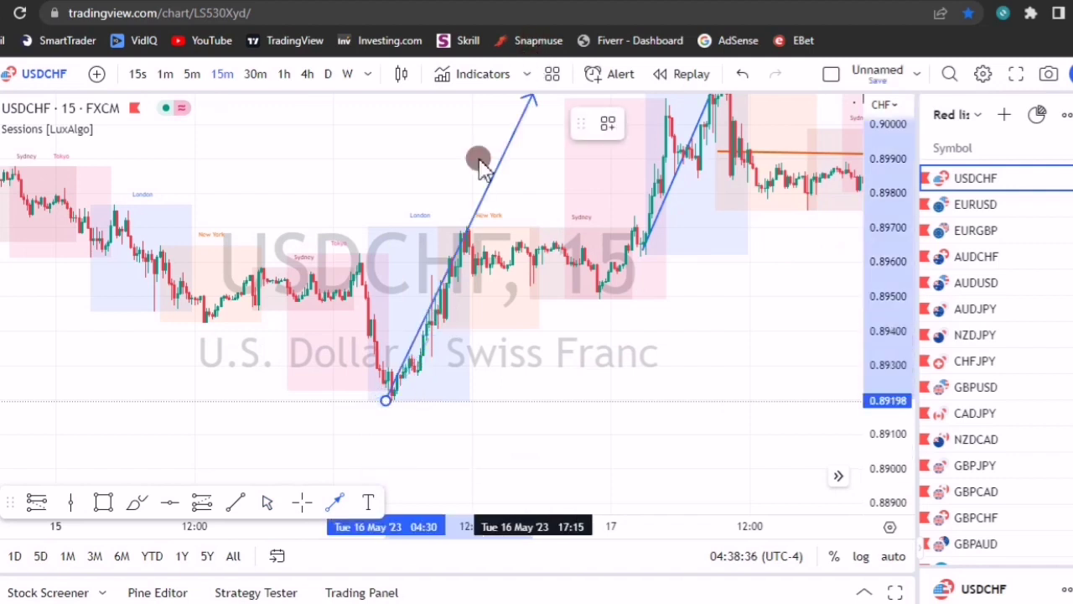
pyautogui.moveTo(468, 188); pyautogui.dragTo(467, 220)
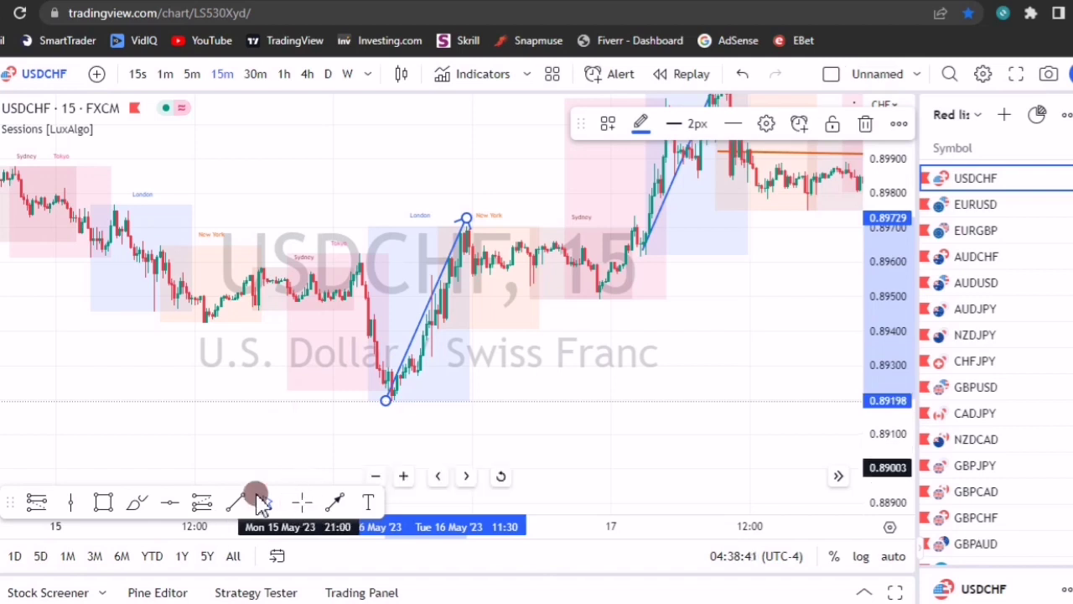
# Step: Draw a nearly horizontal trend line at about 0.89605 across the range from 16 May 11:45 to 17 May 01:30
pyautogui.click(445, 386)
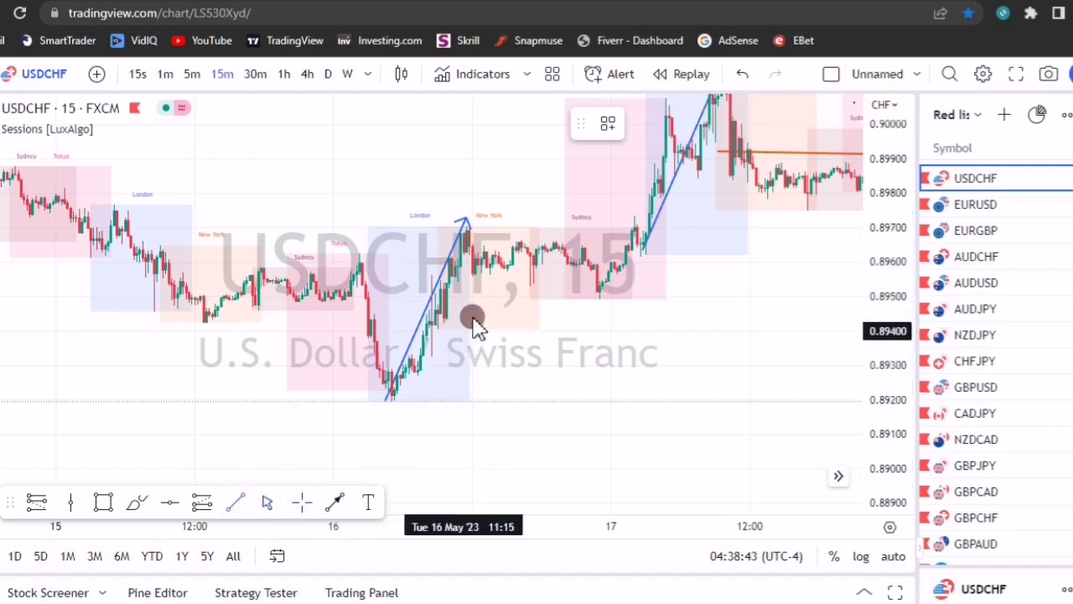
pyautogui.moveTo(570, 267); pyautogui.dragTo(630, 271)
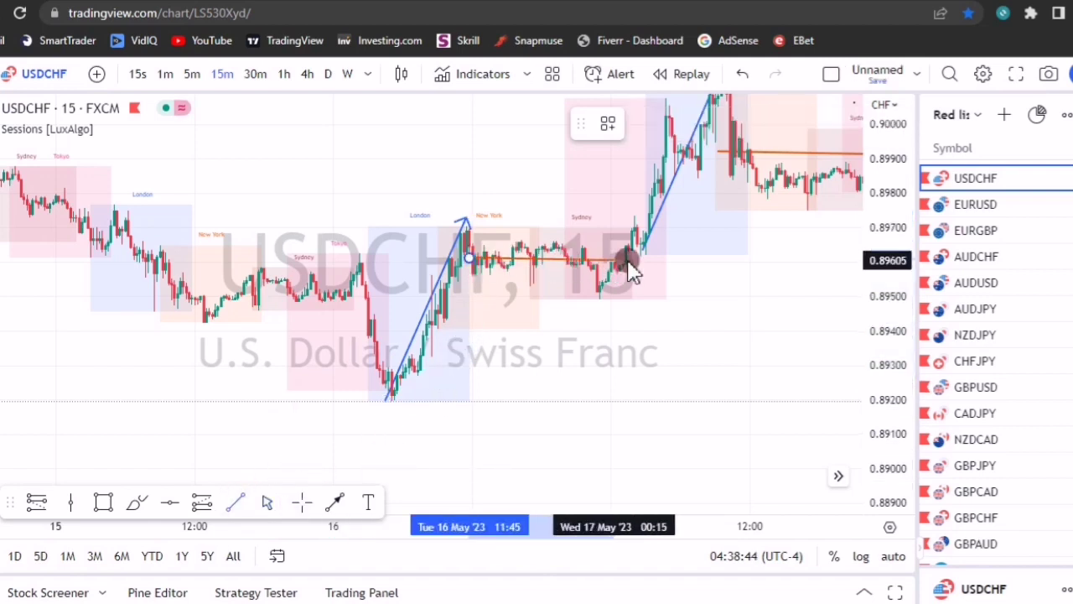
pyautogui.click(628, 260)
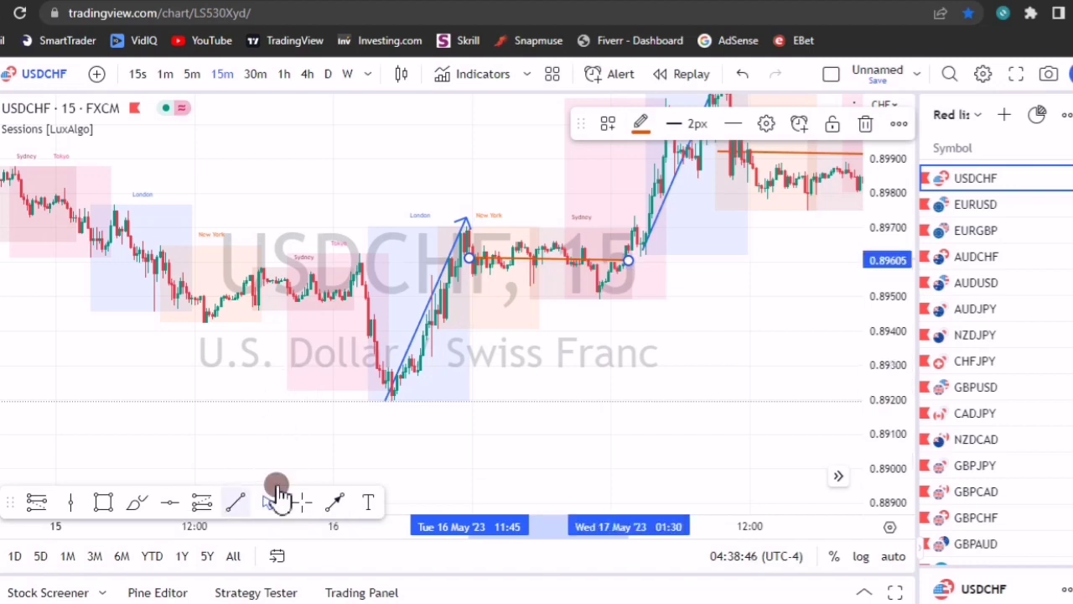
pyautogui.click(233, 502)
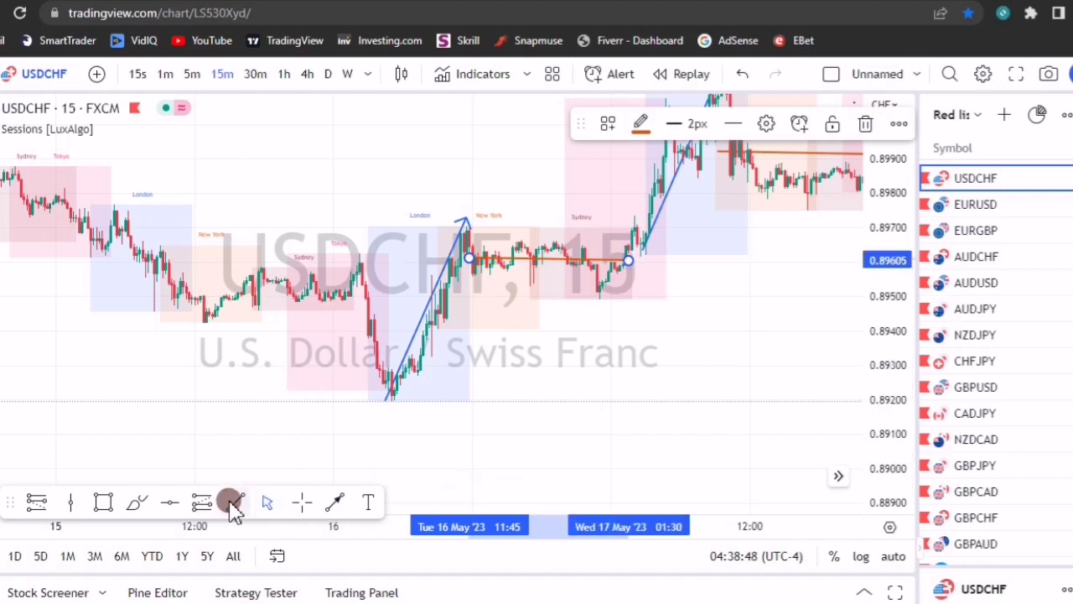
# Step: Draw a downward arrow along the sharp fall before the 16 May London rise, from about 0.89516 to 0.89195
pyautogui.click(335, 501)
pyautogui.moveTo(368, 296); pyautogui.dragTo(385, 402)
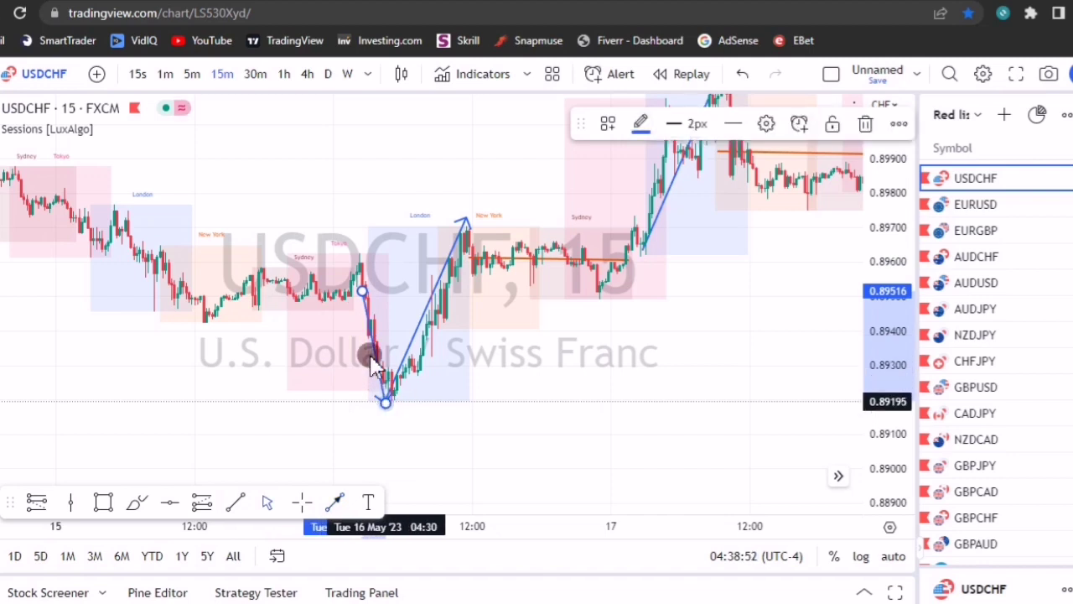
pyautogui.click(164, 357)
# Step: Mark the 15 May London fall with an arrow from about 0.89759 to 0.89473, and the range after it with a trend line
pyautogui.moveTo(299, 379)
pyautogui.mouseDown()
pyautogui.moveTo(411, 397)
pyautogui.moveTo(482, 380)
pyautogui.mouseUp()
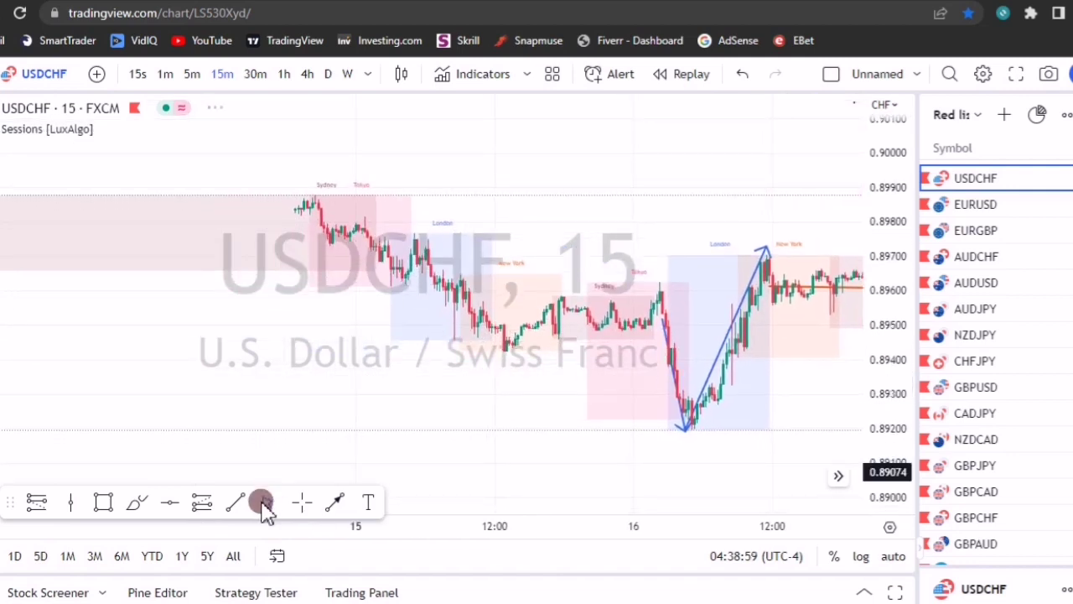
pyautogui.click(415, 236)
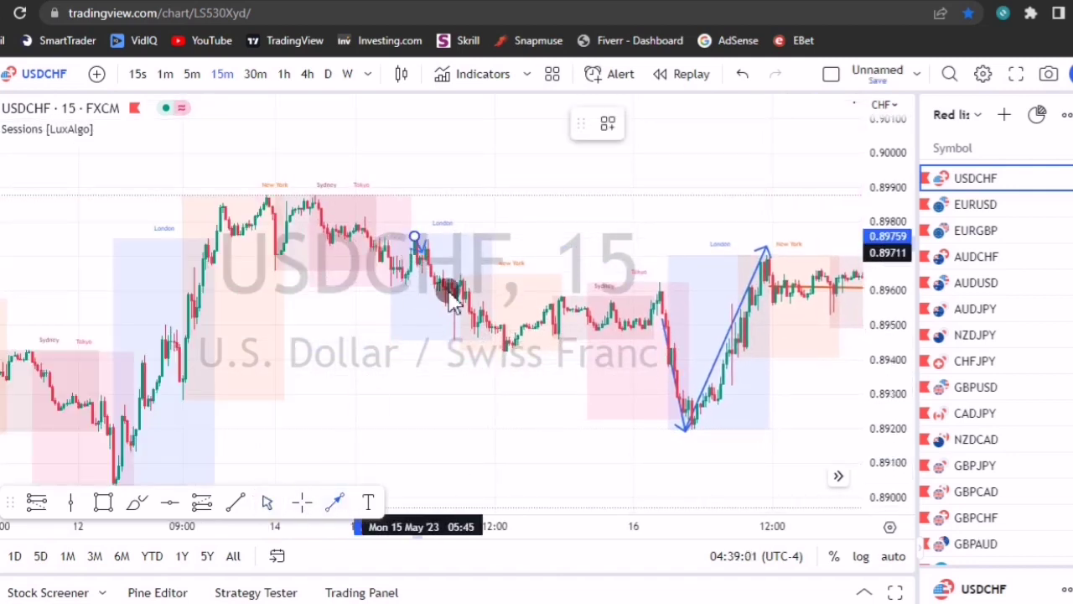
pyautogui.click(489, 335)
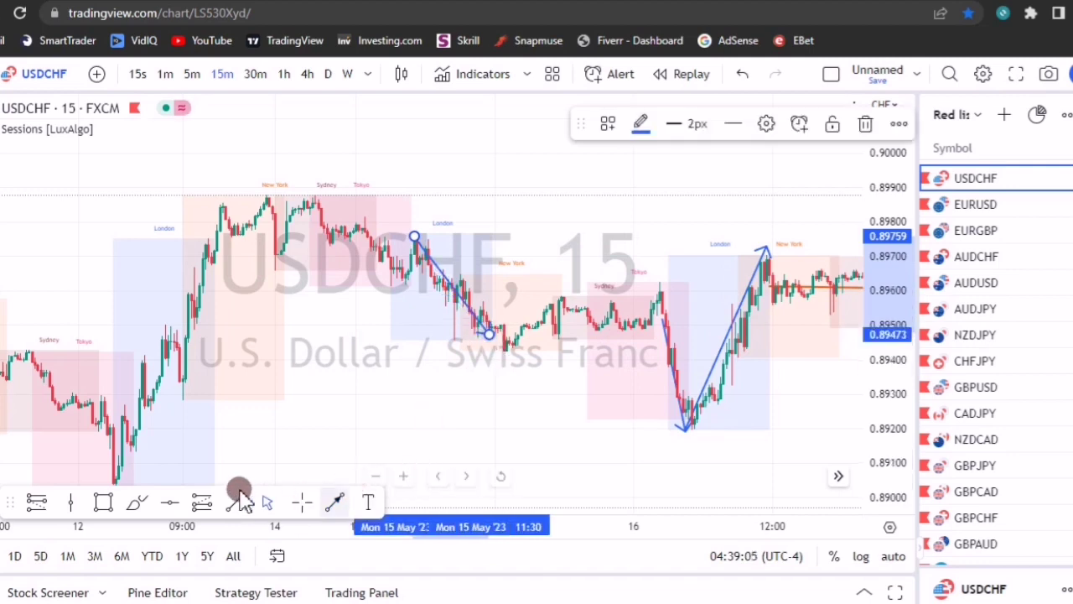
pyautogui.click(491, 339)
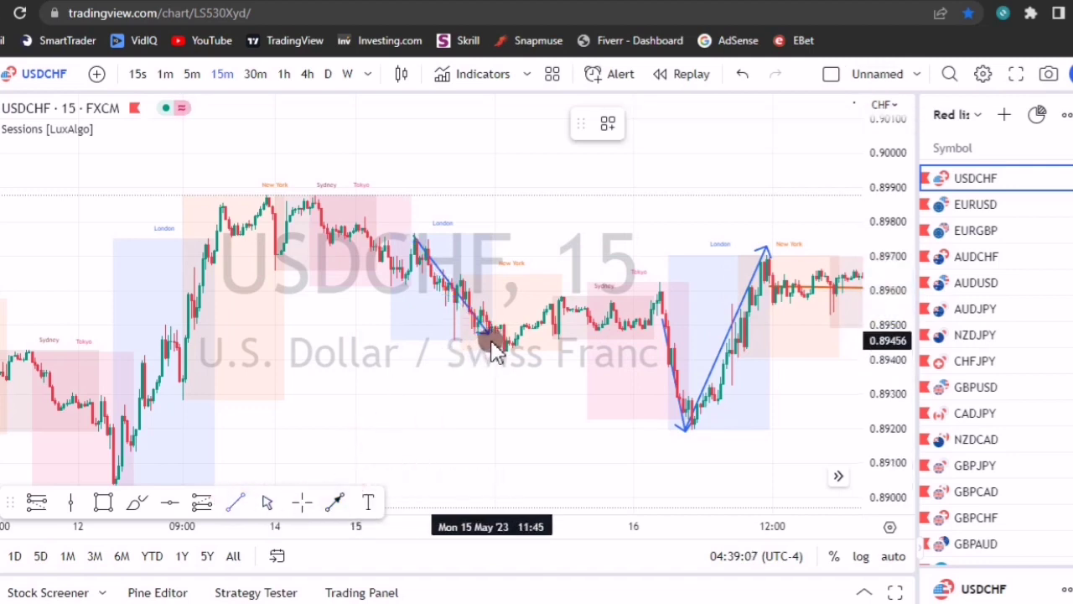
pyautogui.click(639, 331)
# Step: Mark the 12 May London rise with an arrow from about 0.89082 to 0.89709, and the following range to 15 May 01:15 with a trend line
pyautogui.click(114, 470)
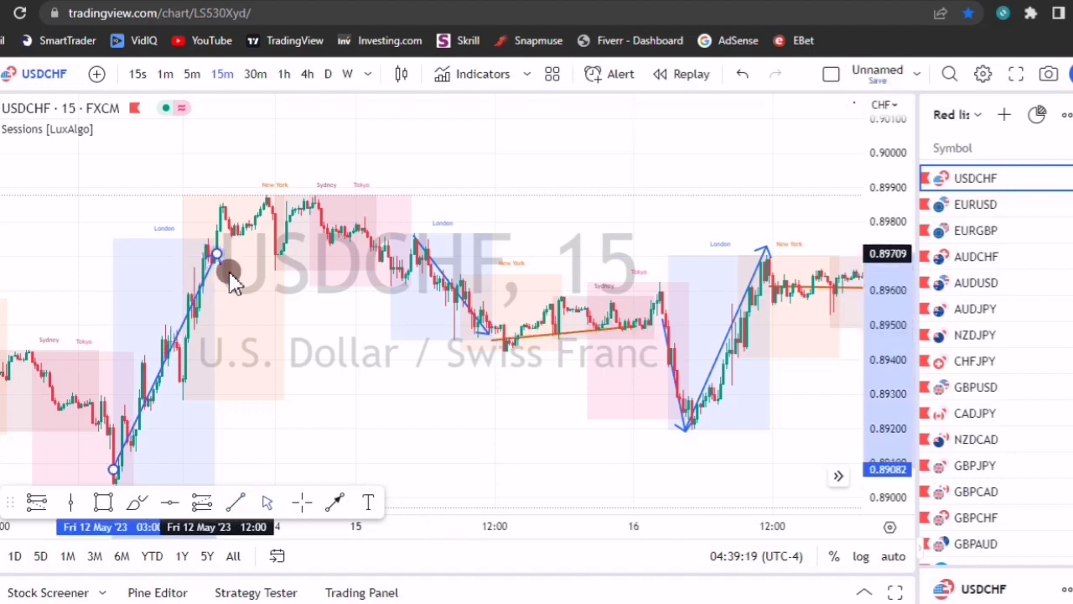
pyautogui.click(229, 272)
pyautogui.click(233, 327)
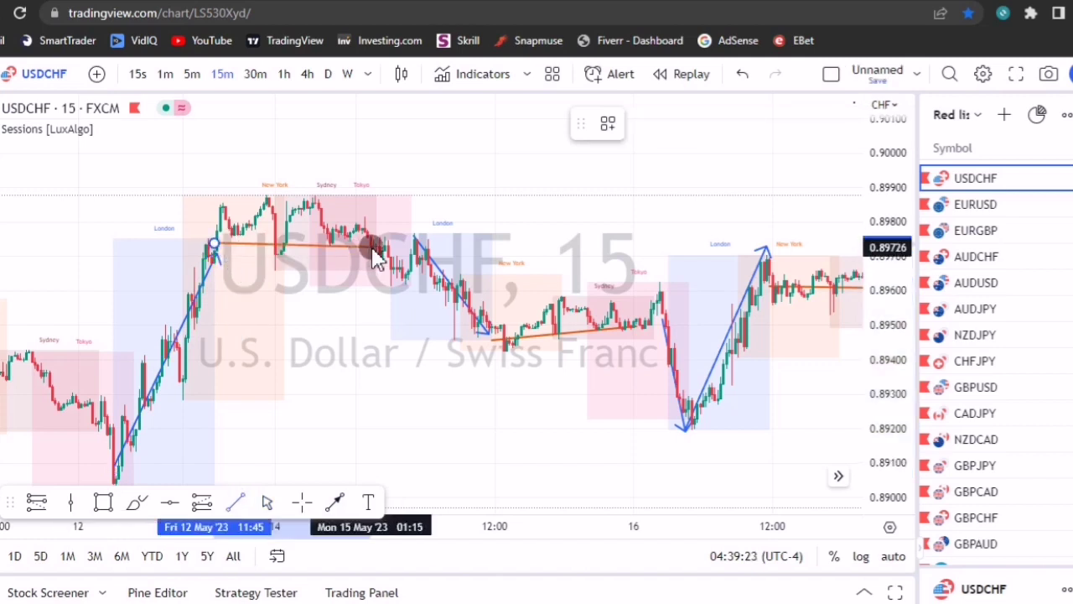
pyautogui.click(373, 250)
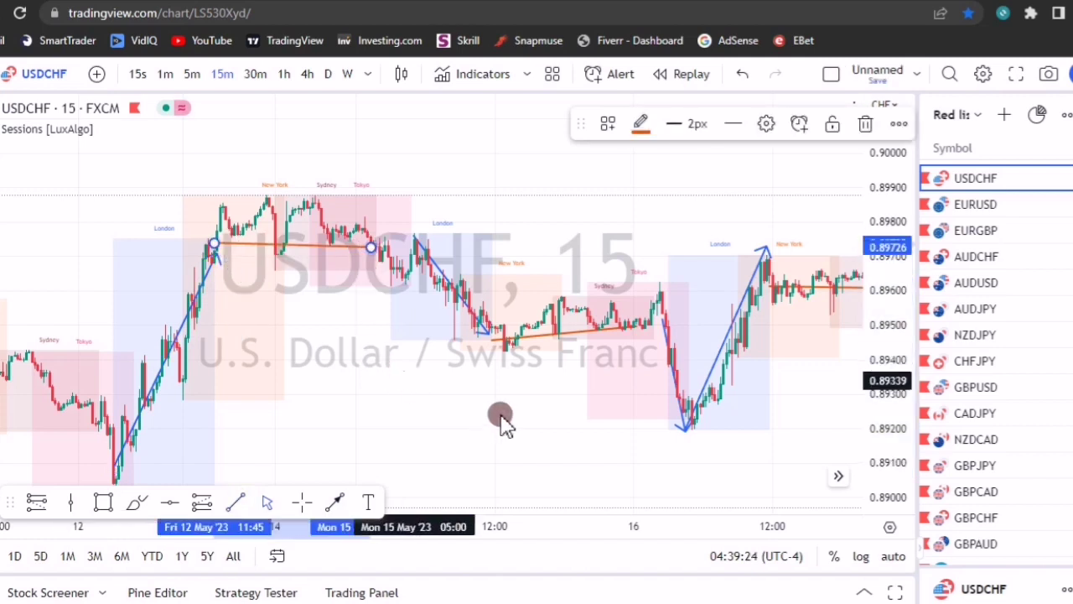
pyautogui.click(458, 309)
# Step: Circle the starting points of the 16 May, 15 May and 12 May London moves with freehand brush strokes
pyautogui.moveTo(458, 296); pyautogui.dragTo(410, 329)
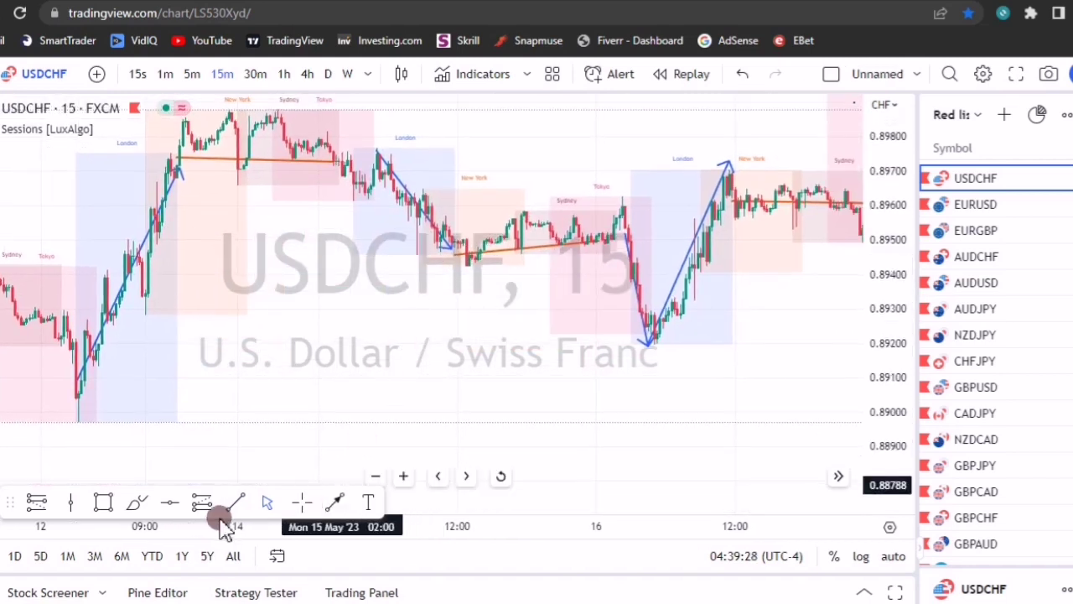
pyautogui.click(664, 345)
pyautogui.moveTo(668, 326)
pyautogui.mouseDown()
pyautogui.moveTo(647, 364)
pyautogui.moveTo(675, 344)
pyautogui.mouseUp()
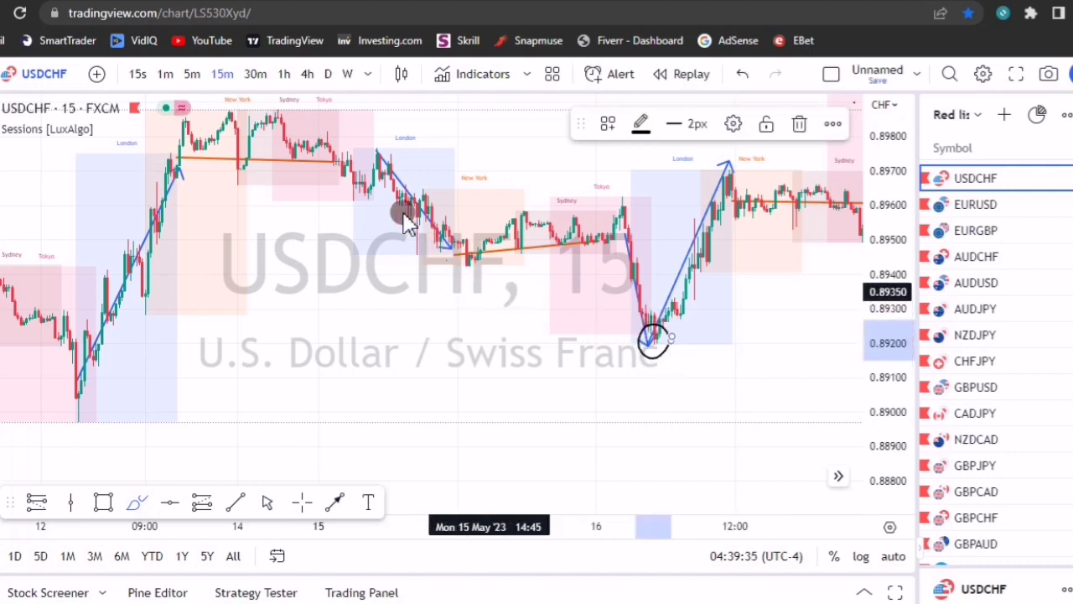
pyautogui.moveTo(389, 153)
pyautogui.mouseDown()
pyautogui.moveTo(366, 156)
pyautogui.moveTo(375, 167)
pyautogui.moveTo(392, 159)
pyautogui.mouseUp()
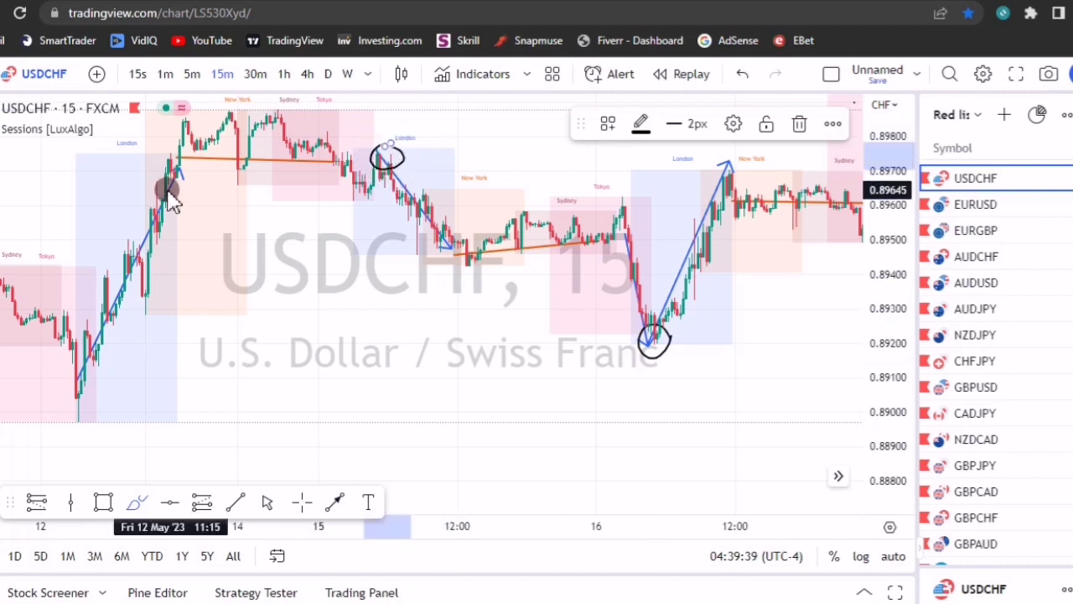
pyautogui.moveTo(73, 393)
pyautogui.mouseDown()
pyautogui.moveTo(92, 422)
pyautogui.moveTo(102, 379)
pyautogui.moveTo(80, 388)
pyautogui.mouseUp()
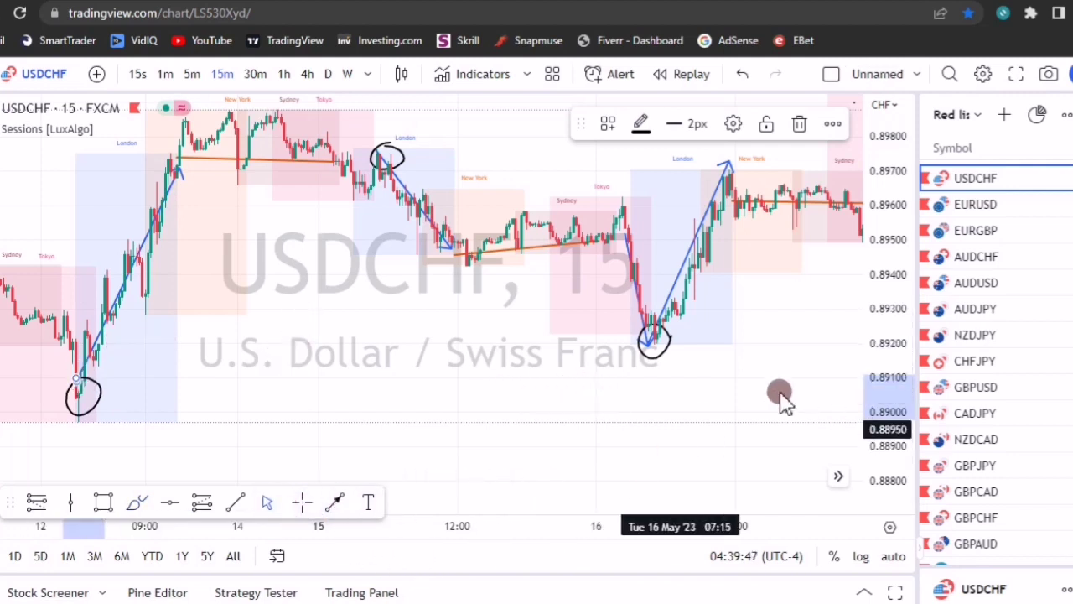
# Step: Mark the starting points of the 17 May and 18 May London rises with freehand brush loops
pyautogui.moveTo(393, 416); pyautogui.dragTo(313, 433)
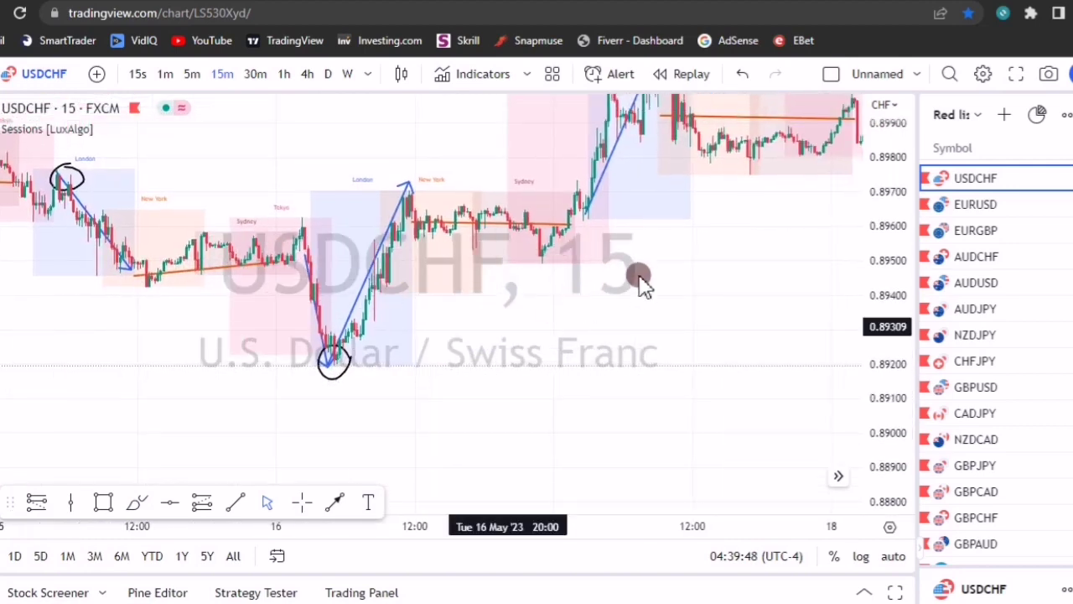
pyautogui.moveTo(568, 364); pyautogui.dragTo(453, 410)
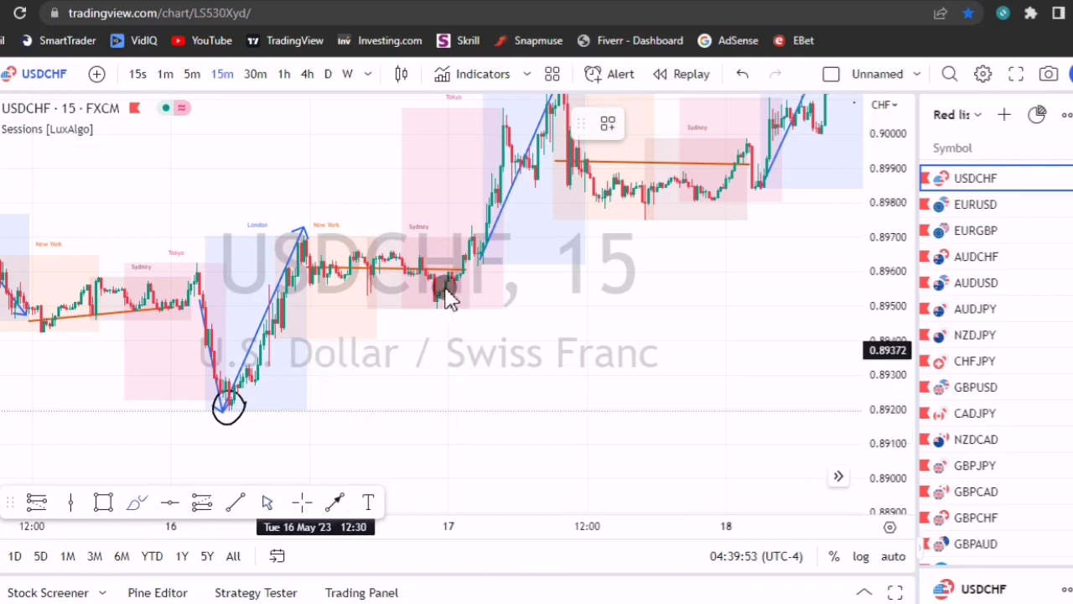
pyautogui.moveTo(524, 249); pyautogui.dragTo(491, 237)
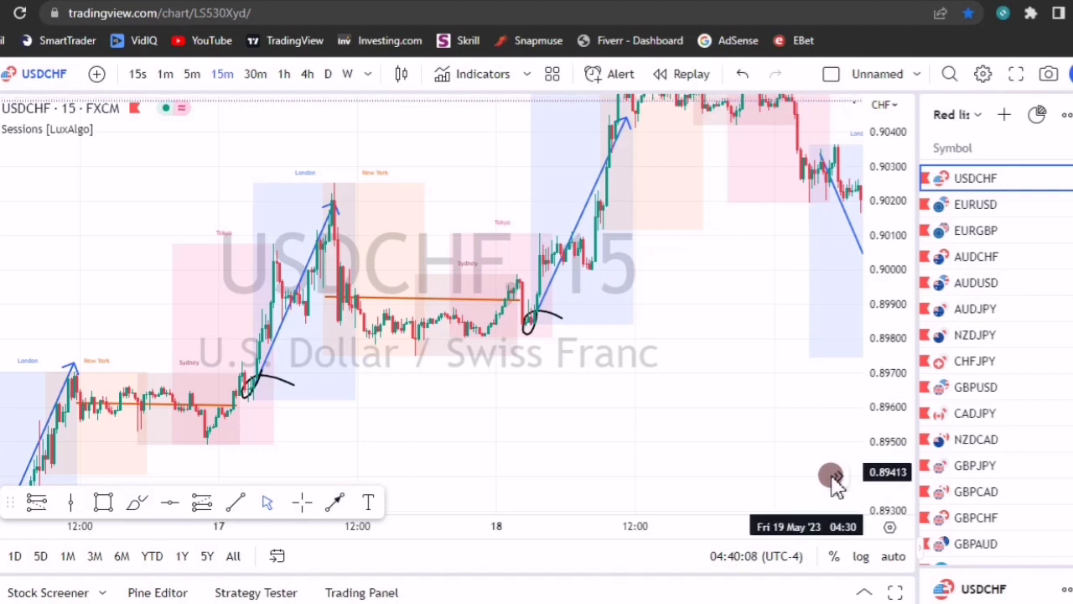
# Step: Return to the most recent candles and switch the chart to the 5-minute timeframe
pyautogui.click(837, 478)
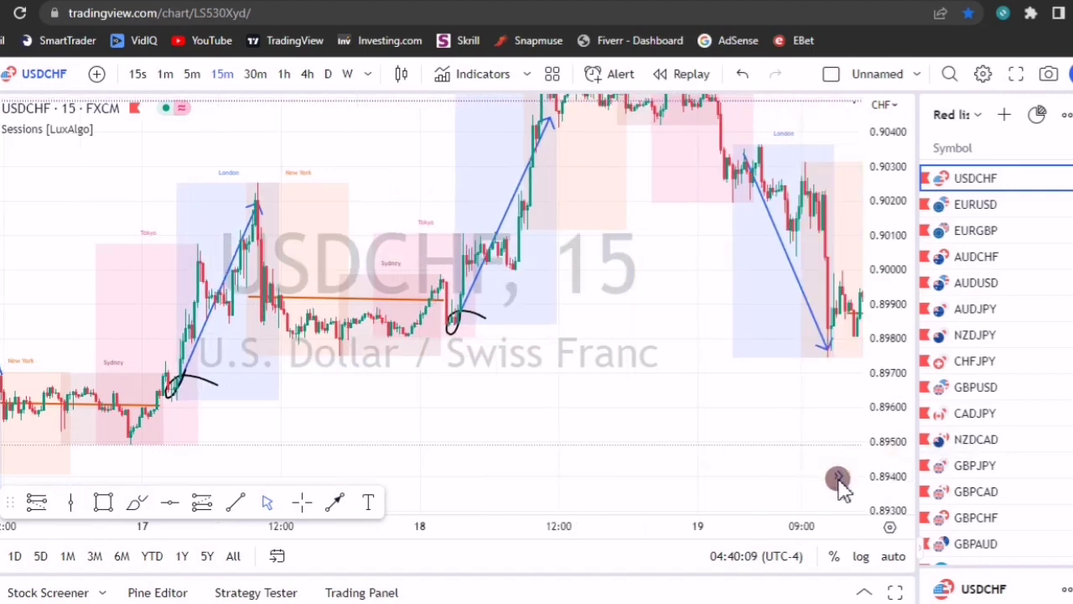
pyautogui.moveTo(719, 397); pyautogui.dragTo(687, 428)
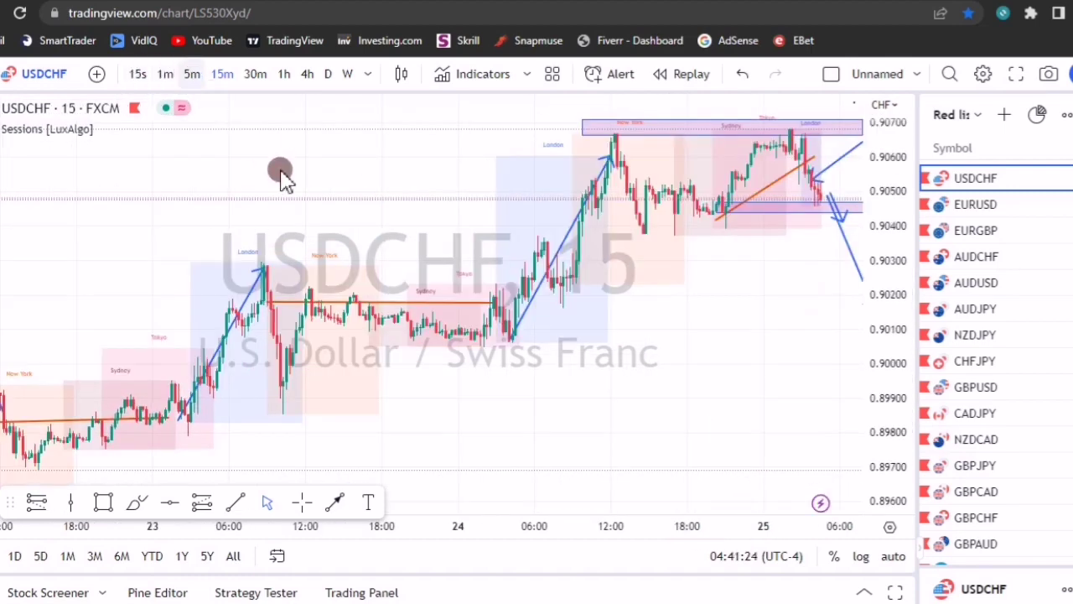
pyautogui.press('5')
pyautogui.press('Return')
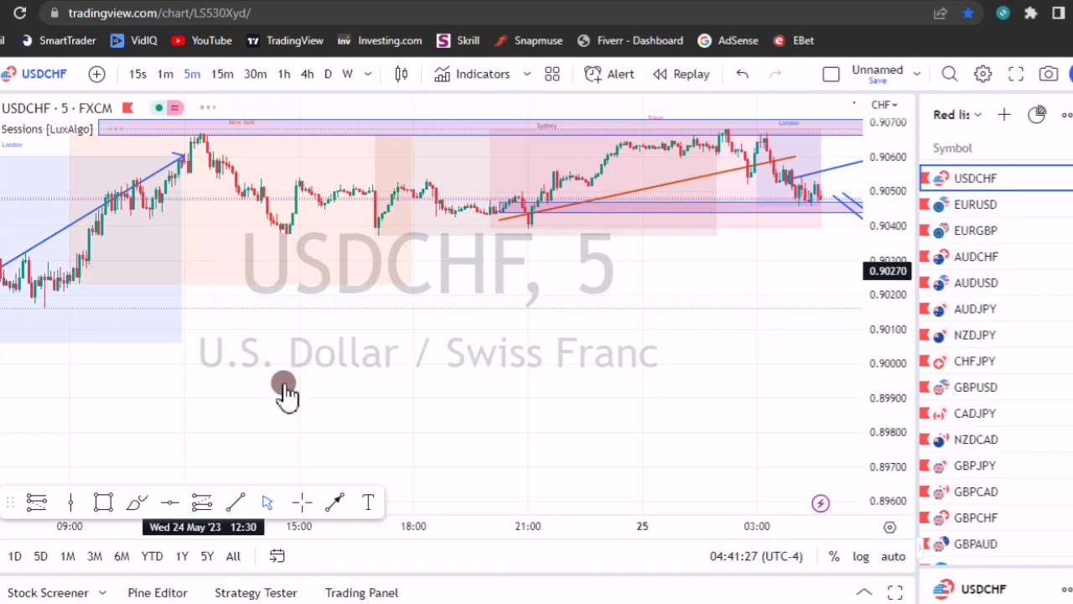
# Step: Enclose the early 24 May London pullback between two descending trend lines, from about 0.90231 to 0.90059 and from about 0.90183 to 0.90041
pyautogui.moveTo(594, 422); pyautogui.dragTo(784, 434)
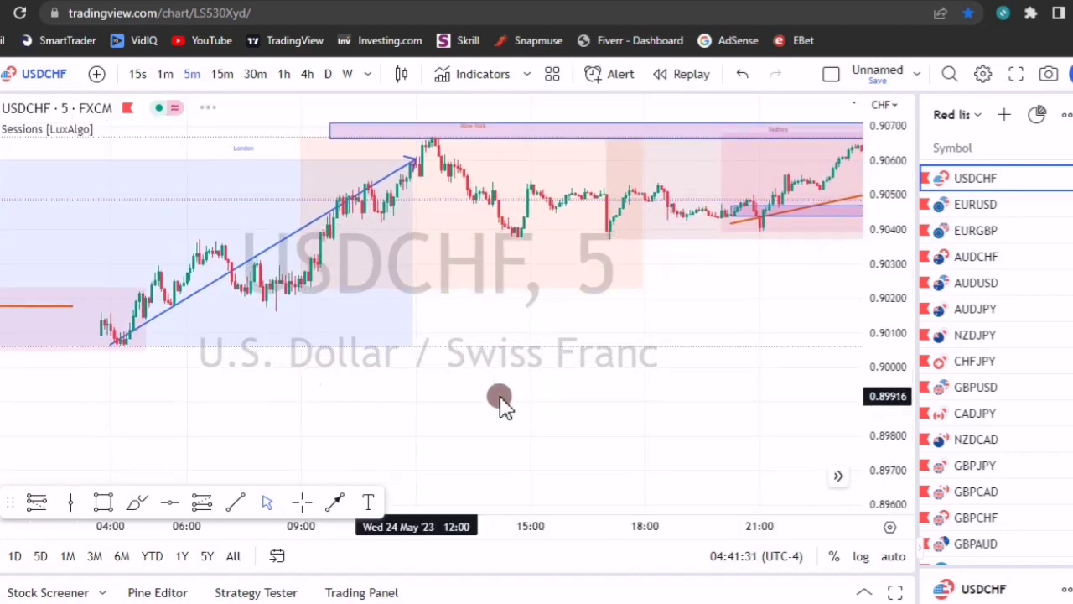
pyautogui.moveTo(560, 396); pyautogui.dragTo(731, 367)
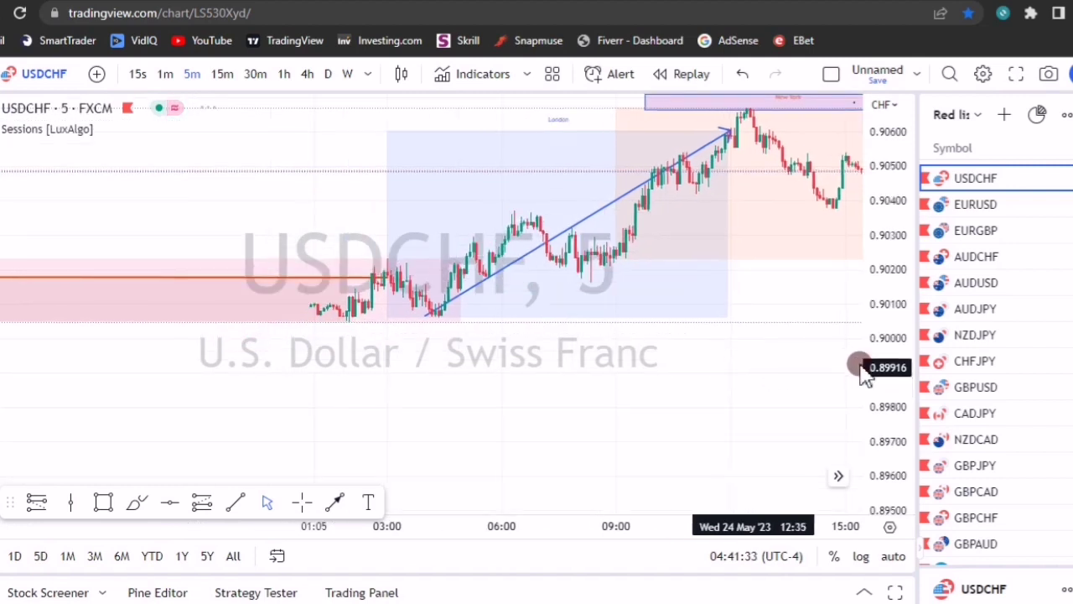
pyautogui.moveTo(899, 453); pyautogui.dragTo(491, 400)
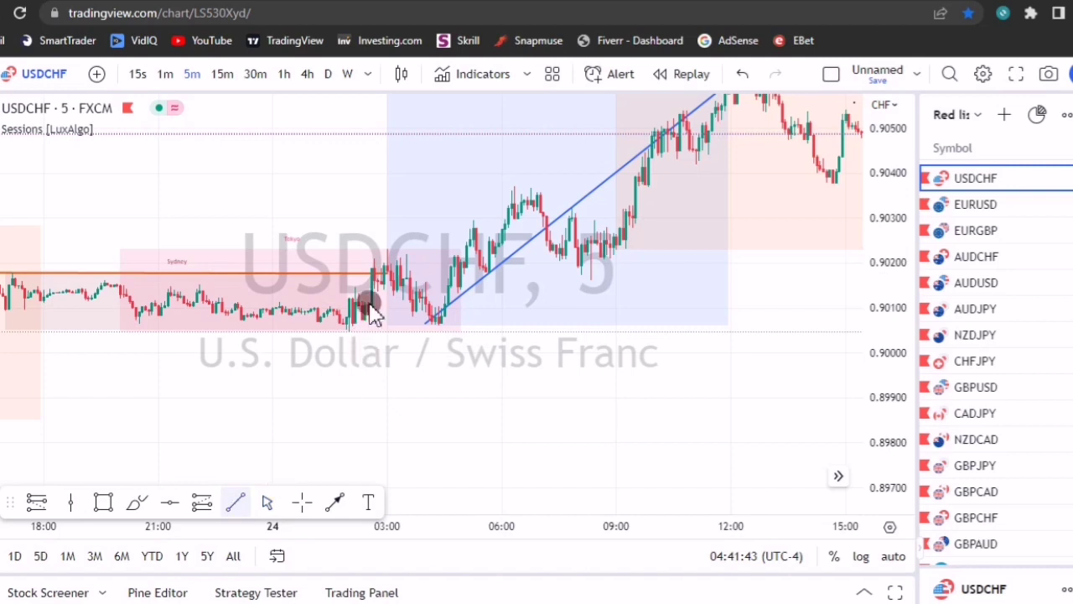
pyautogui.click(394, 249)
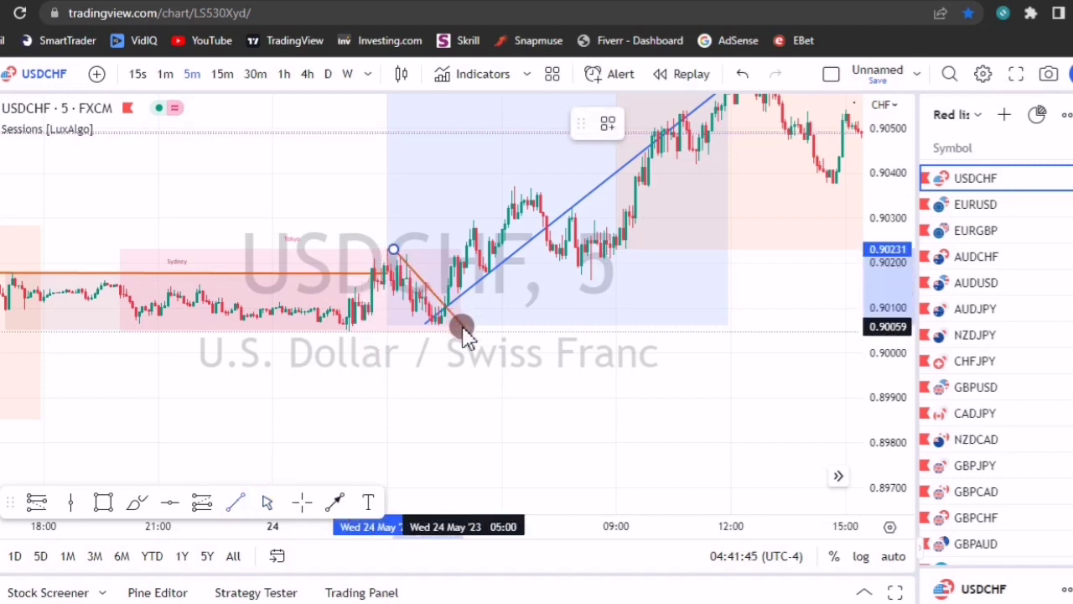
pyautogui.click(463, 326)
pyautogui.click(243, 502)
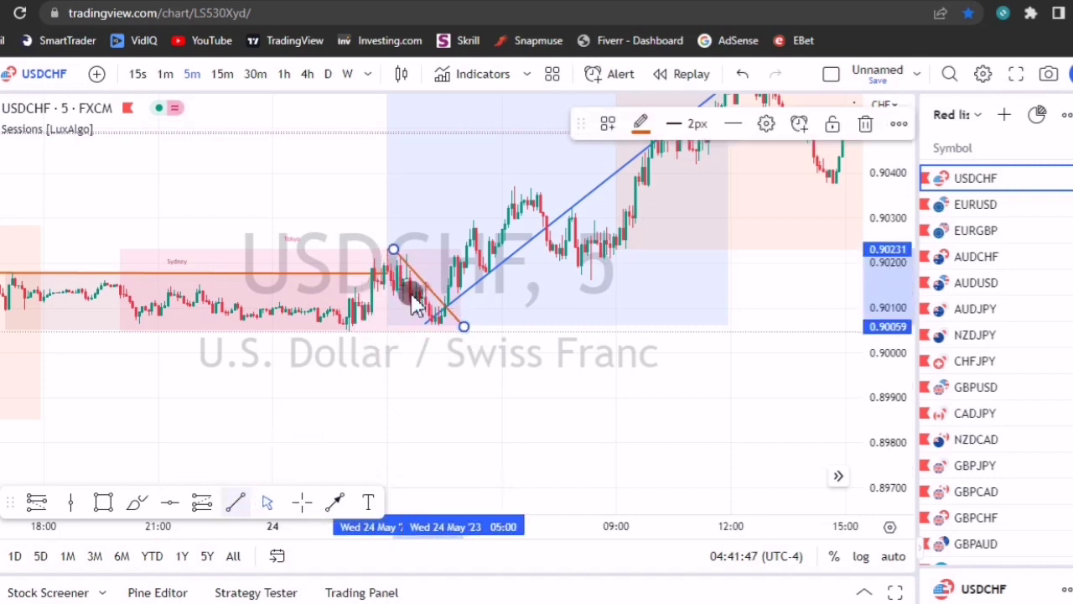
pyautogui.click(369, 279)
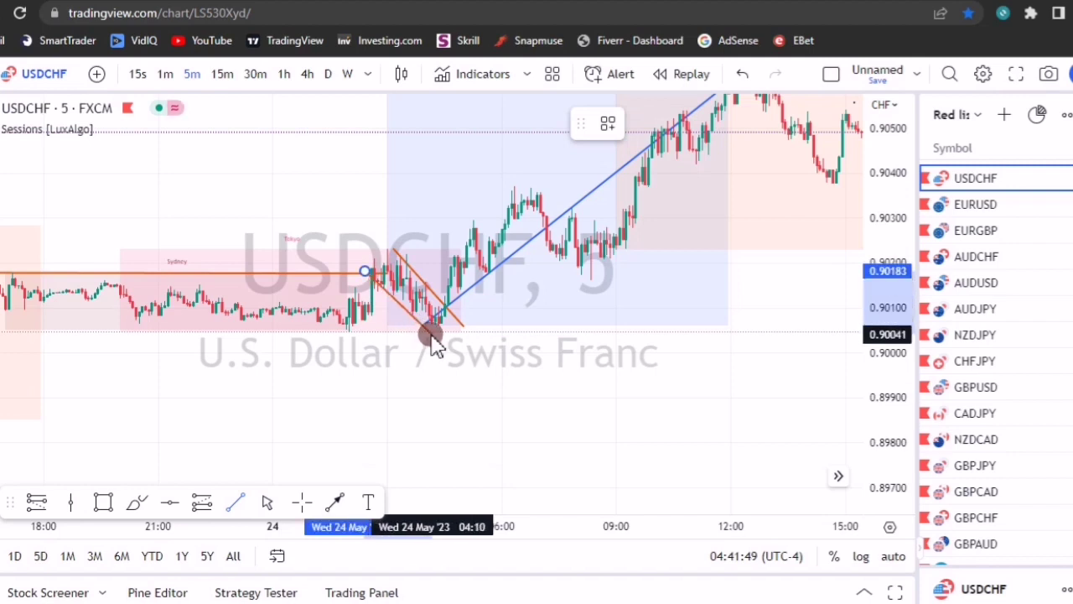
pyautogui.click(431, 334)
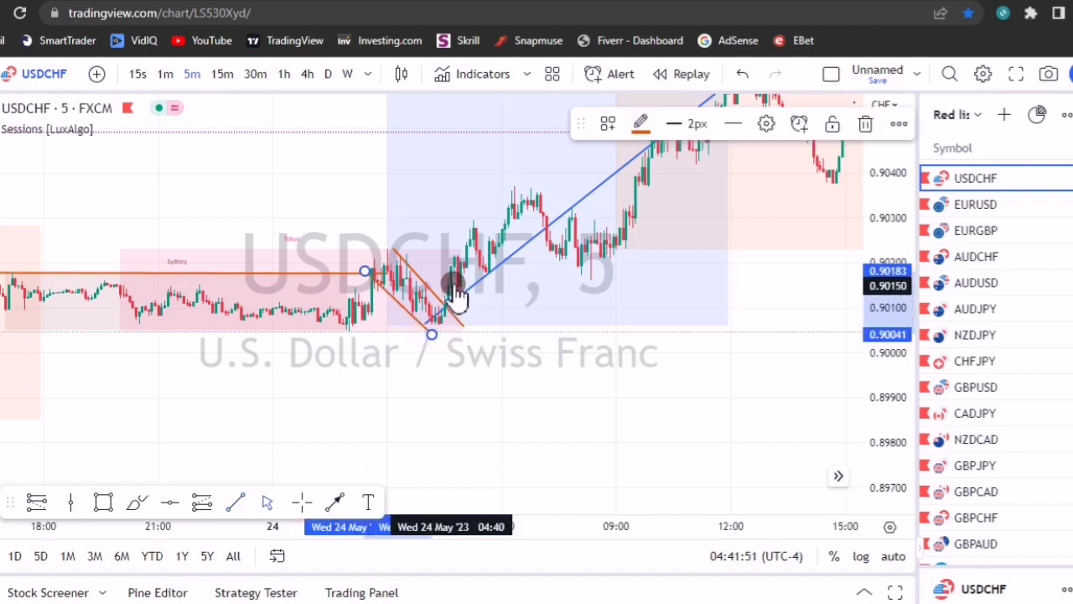
# Step: Draw a short arrow pointing at the candles breaking above the descending channel on 24 May
pyautogui.click(333, 501)
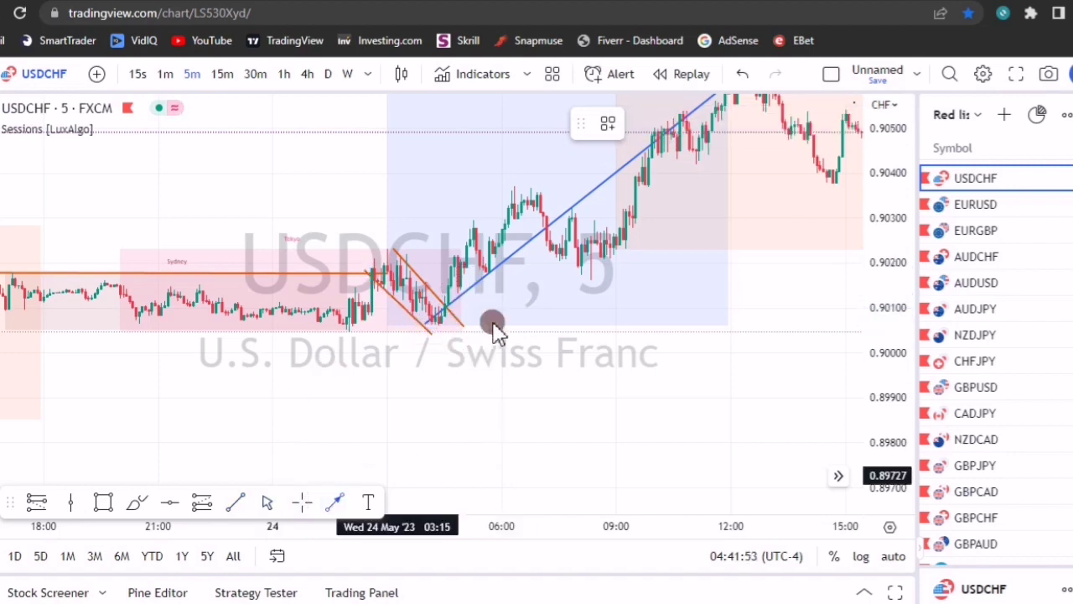
pyautogui.click(460, 294)
pyautogui.click(201, 386)
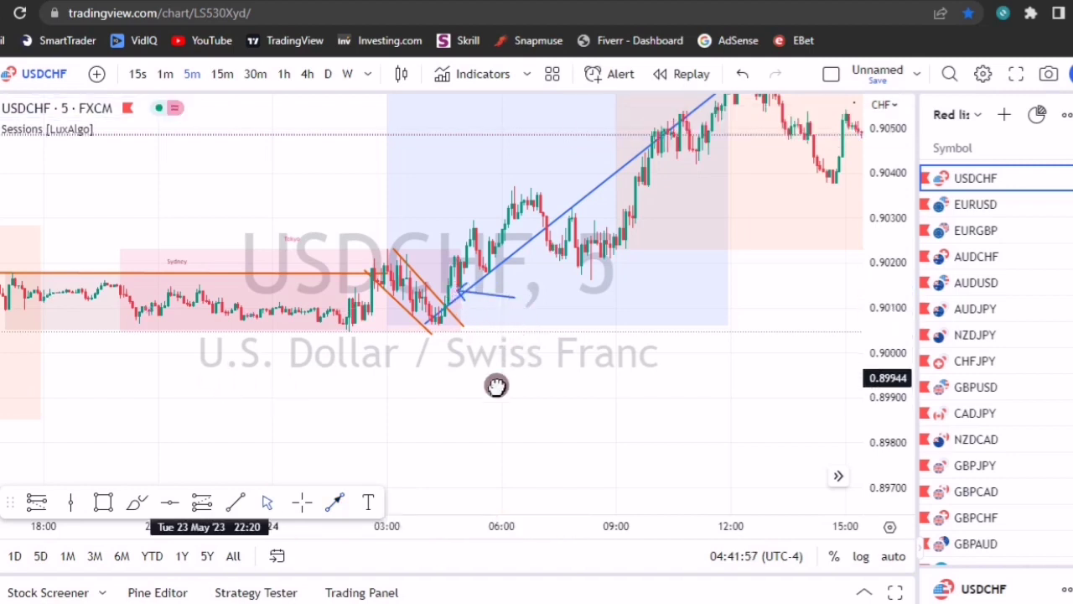
# Step: Enclose the pullback before the 23 May London rise between two descending trend lines, the upper from about 0.89964 to 0.89799, and start an arrow
pyautogui.moveTo(496, 386); pyautogui.dragTo(719, 355)
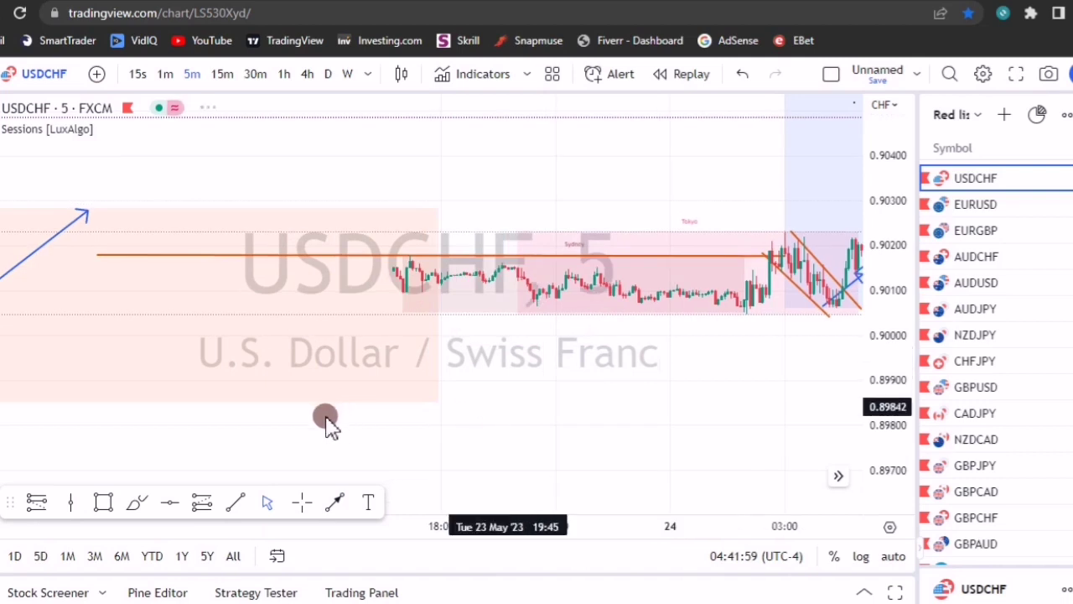
pyautogui.moveTo(369, 411); pyautogui.dragTo(659, 406)
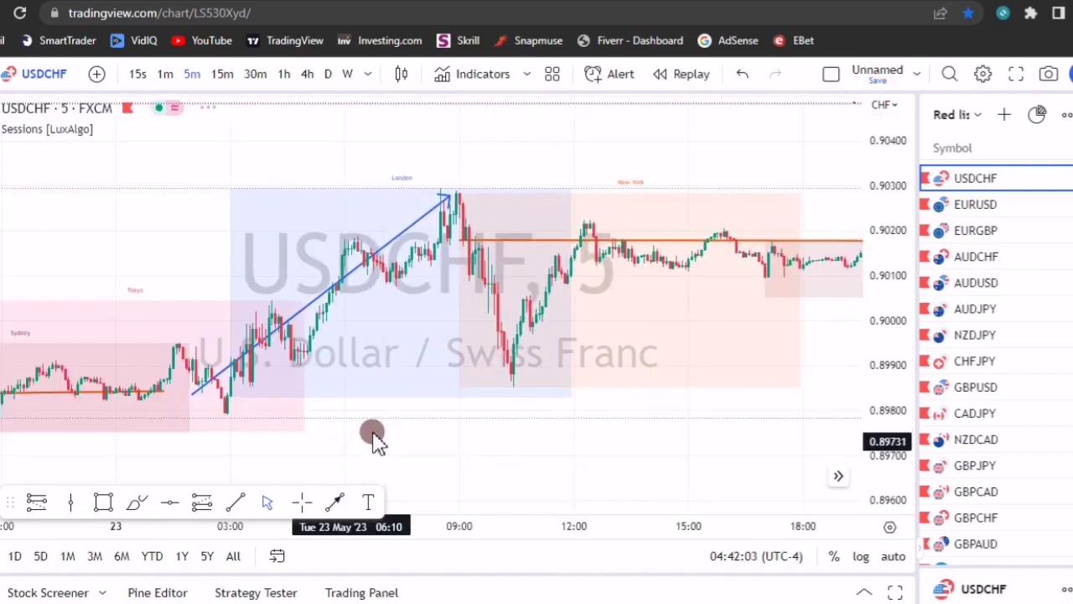
pyautogui.moveTo(405, 419); pyautogui.dragTo(632, 391)
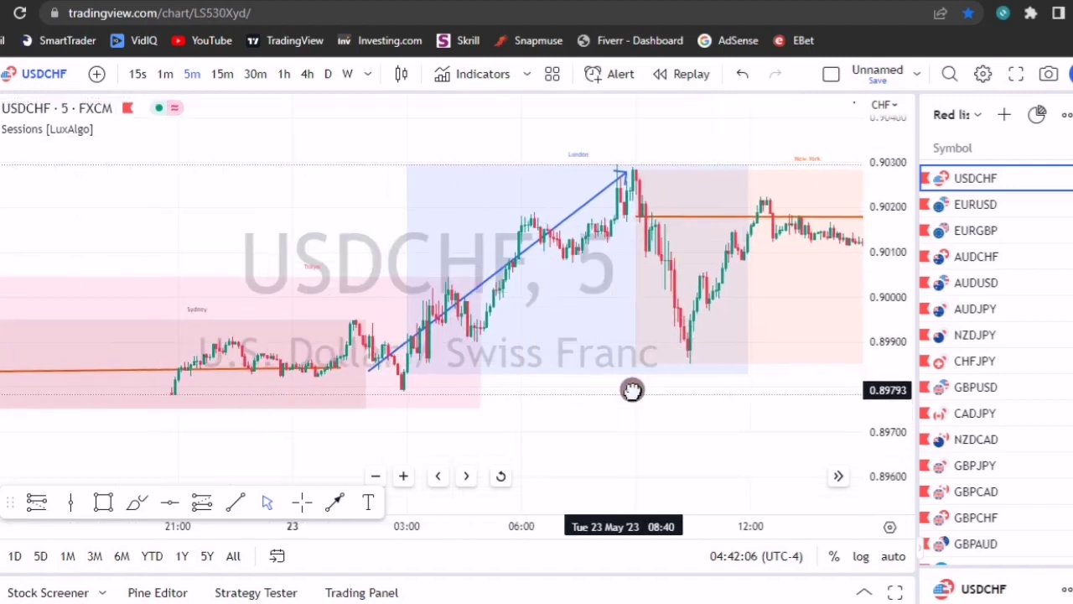
pyautogui.click(238, 504)
pyautogui.moveTo(366, 317); pyautogui.dragTo(434, 387)
pyautogui.click(241, 502)
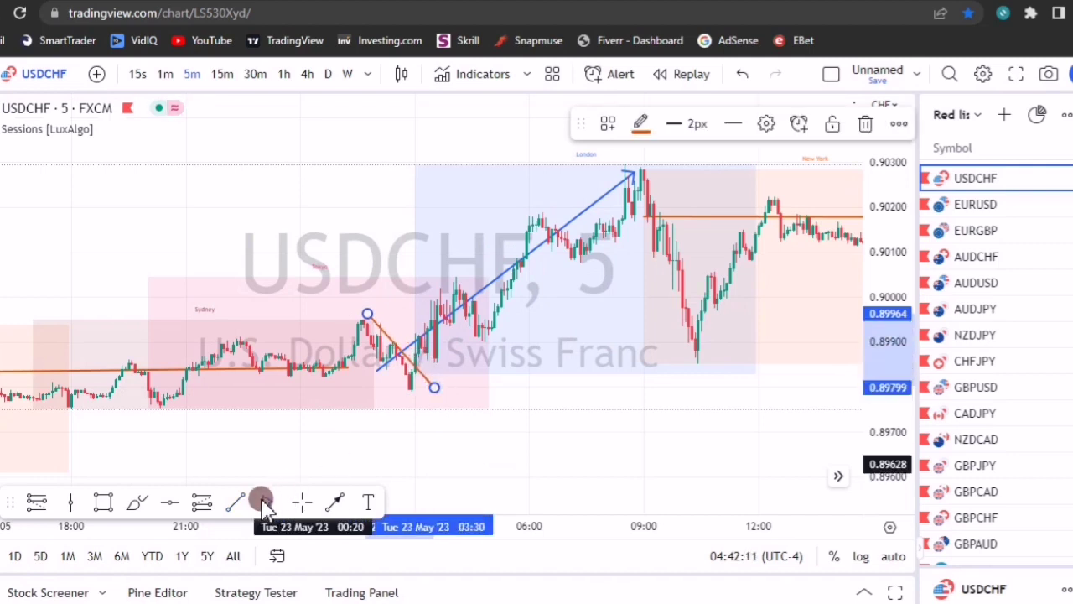
pyautogui.click(338, 330)
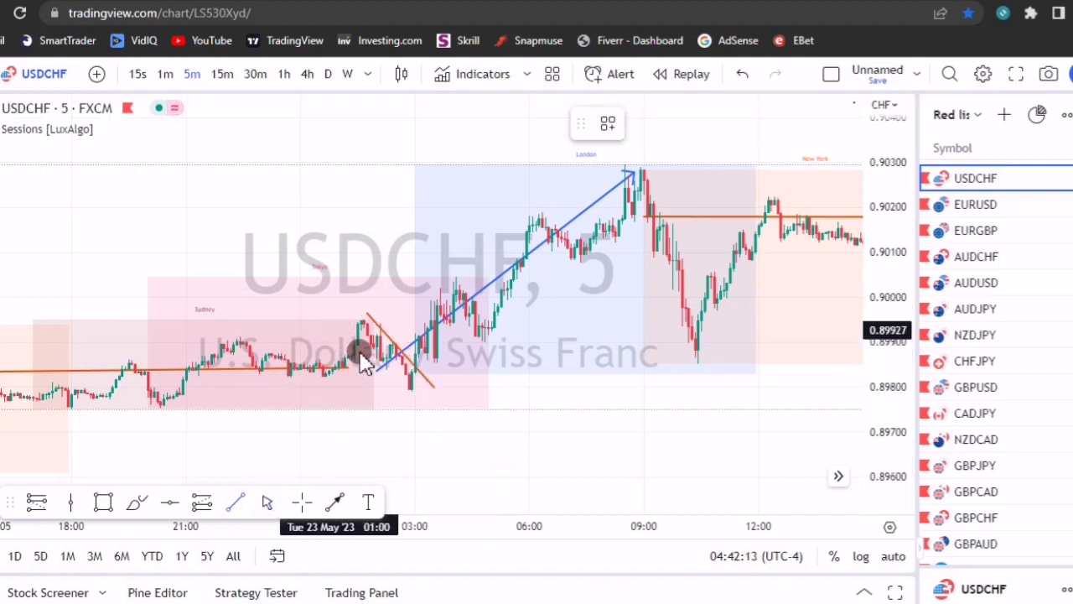
pyautogui.click(411, 403)
pyautogui.click(416, 378)
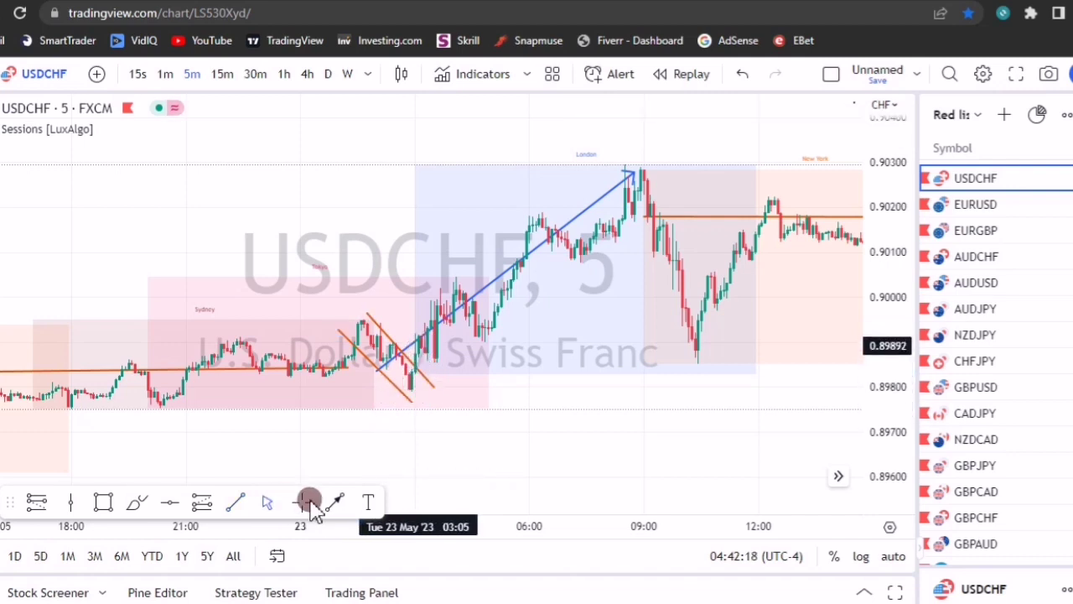
pyautogui.click(350, 497)
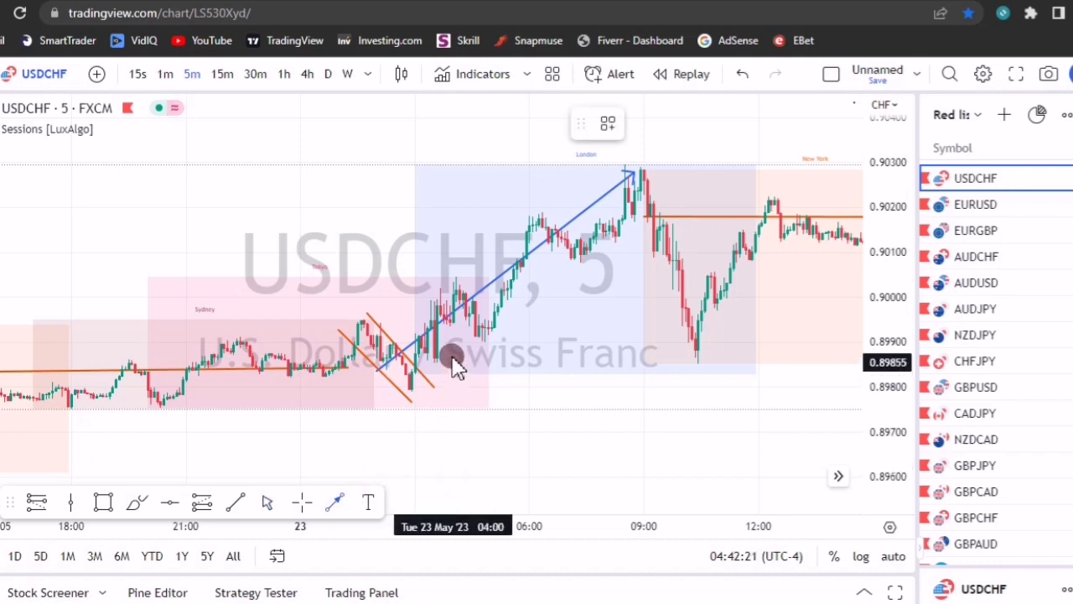
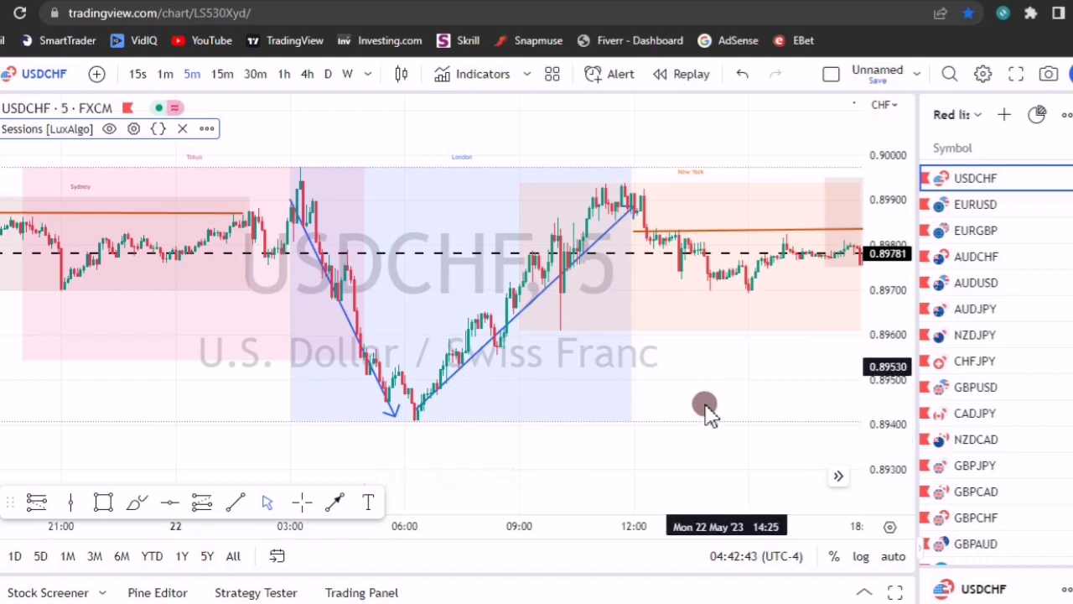
# Step: Remove all drawings from the chart while keeping the Sessions indicator
pyautogui.moveTo(751, 371); pyautogui.dragTo(759, 364)
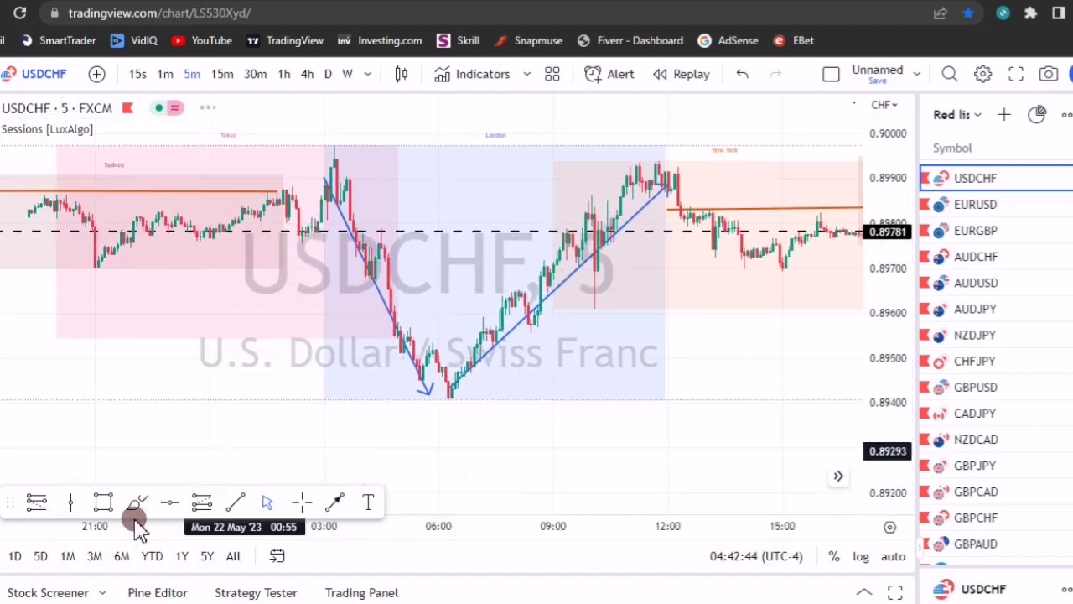
pyautogui.click(19, 587)
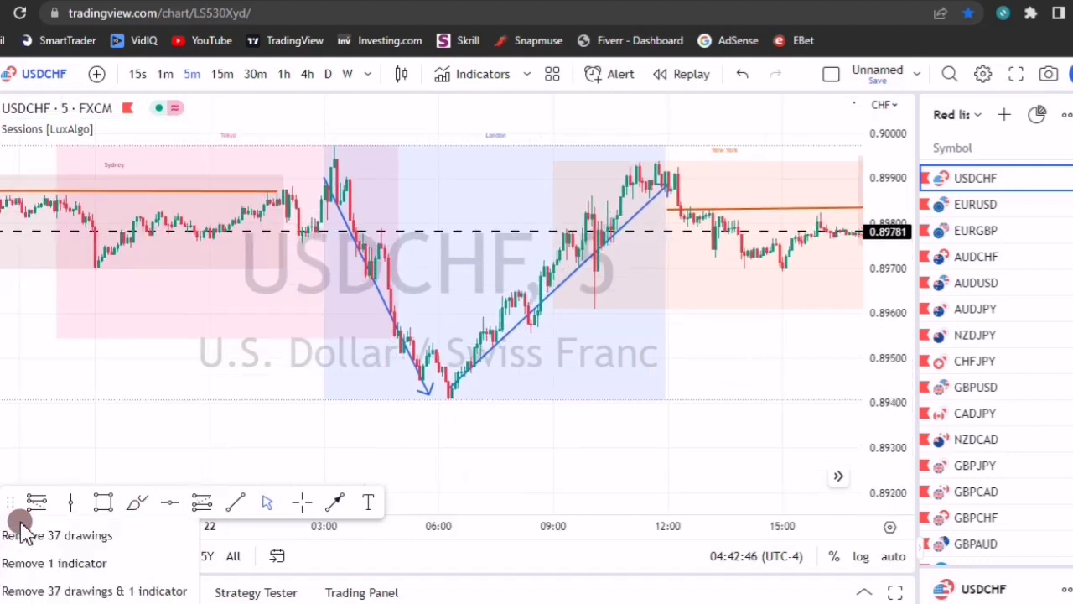
pyautogui.click(31, 534)
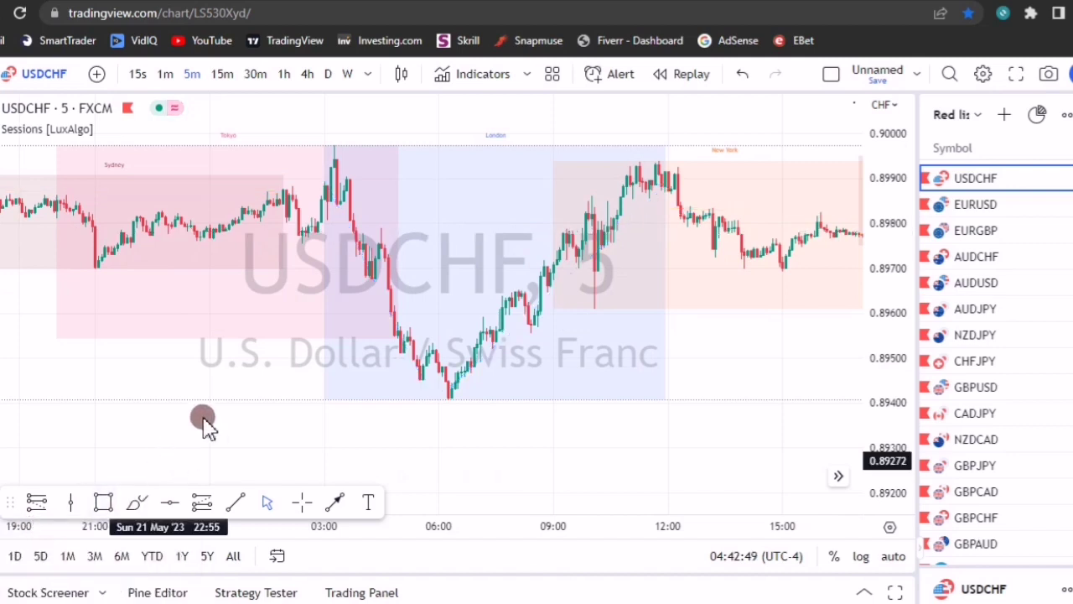
# Step: Trace the 22 May London decline with brush strokes and mark its first two lower highs with loops and small upward arrows
pyautogui.moveTo(228, 403); pyautogui.dragTo(227, 392)
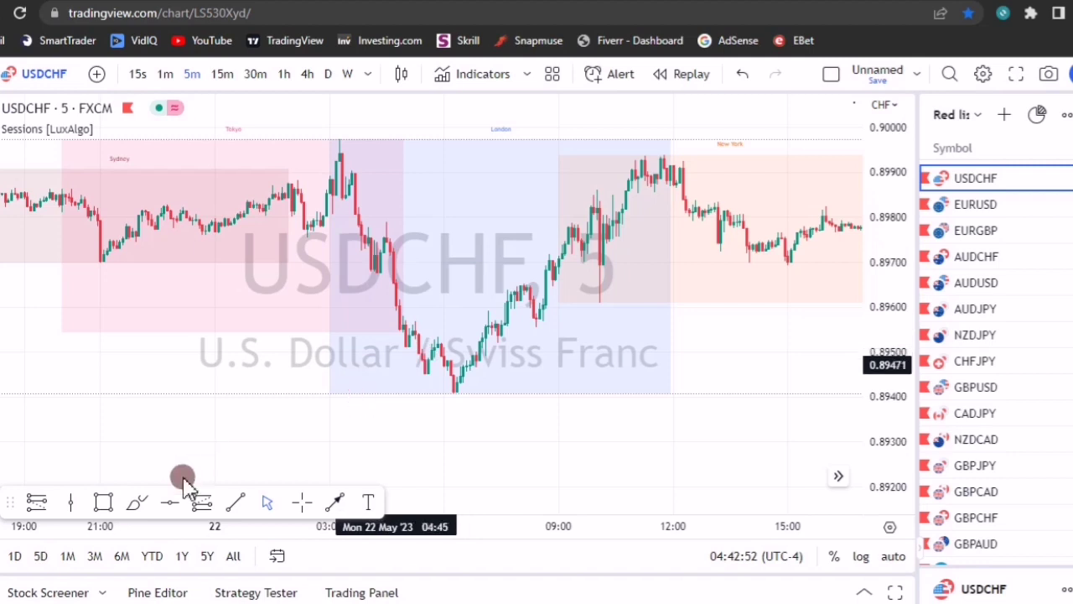
pyautogui.click(143, 512)
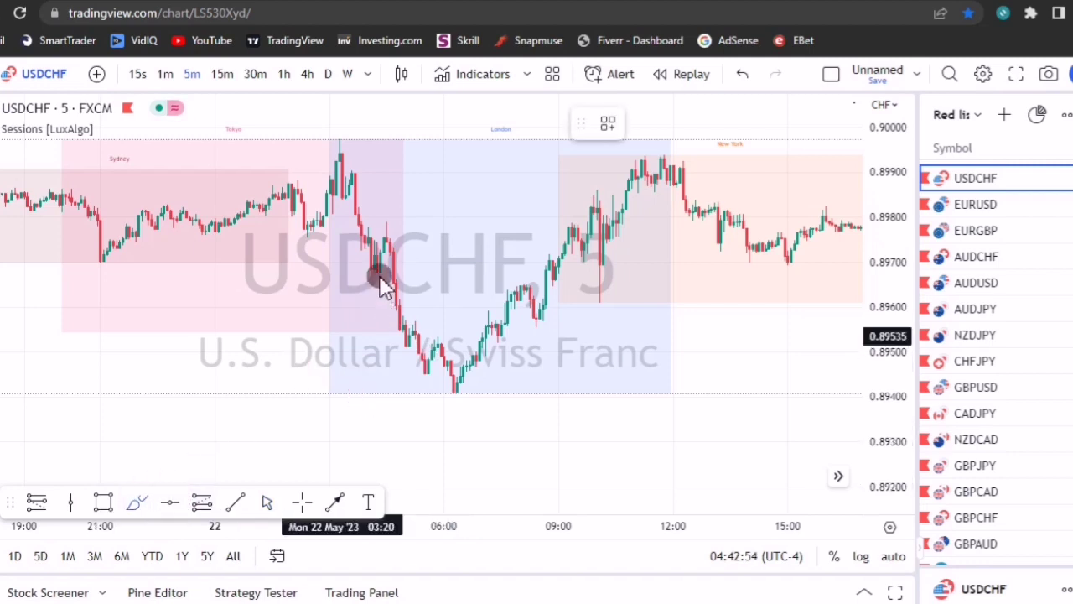
pyautogui.moveTo(382, 222)
pyautogui.mouseDown()
pyautogui.moveTo(445, 222)
pyautogui.moveTo(448, 232)
pyautogui.moveTo(383, 224)
pyautogui.moveTo(376, 270)
pyautogui.moveTo(392, 228)
pyautogui.moveTo(393, 289)
pyautogui.mouseUp()
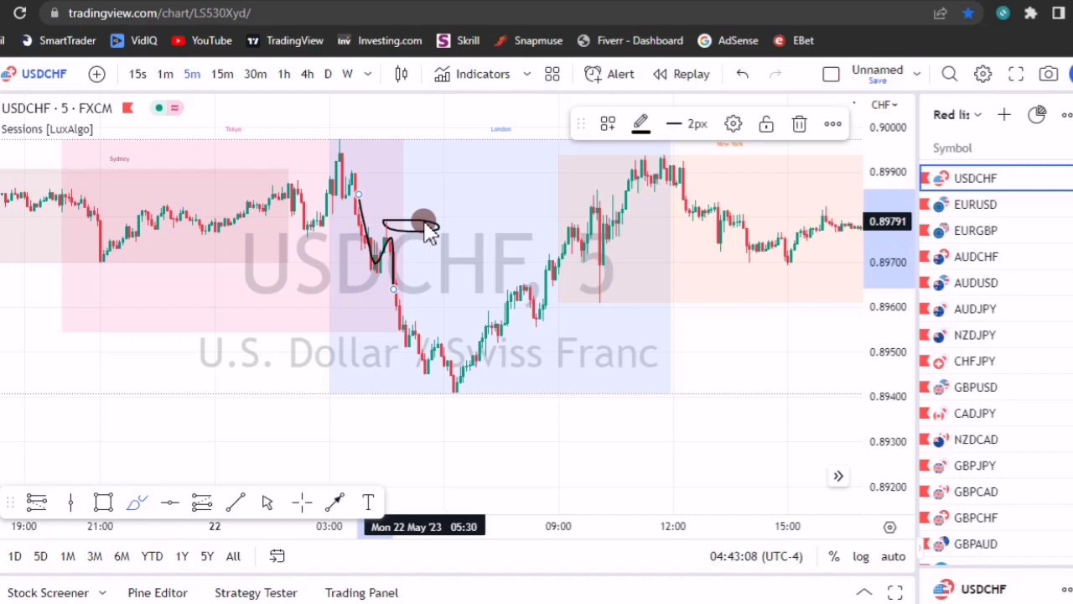
pyautogui.moveTo(406, 256)
pyautogui.mouseDown()
pyautogui.moveTo(414, 210)
pyautogui.moveTo(404, 223)
pyautogui.moveTo(417, 202)
pyautogui.moveTo(425, 217)
pyautogui.mouseUp()
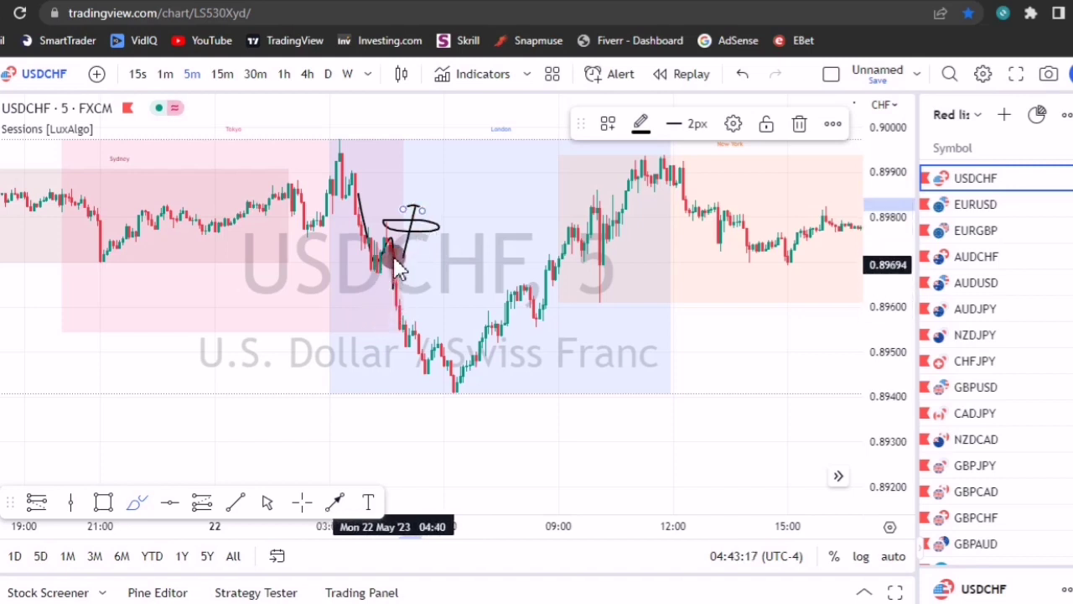
pyautogui.moveTo(399, 249)
pyautogui.mouseDown()
pyautogui.moveTo(406, 363)
pyautogui.moveTo(417, 324)
pyautogui.moveTo(422, 363)
pyautogui.moveTo(415, 327)
pyautogui.moveTo(452, 319)
pyautogui.moveTo(411, 333)
pyautogui.moveTo(426, 312)
pyautogui.moveTo(422, 331)
pyautogui.moveTo(433, 295)
pyautogui.moveTo(432, 306)
pyautogui.mouseUp()
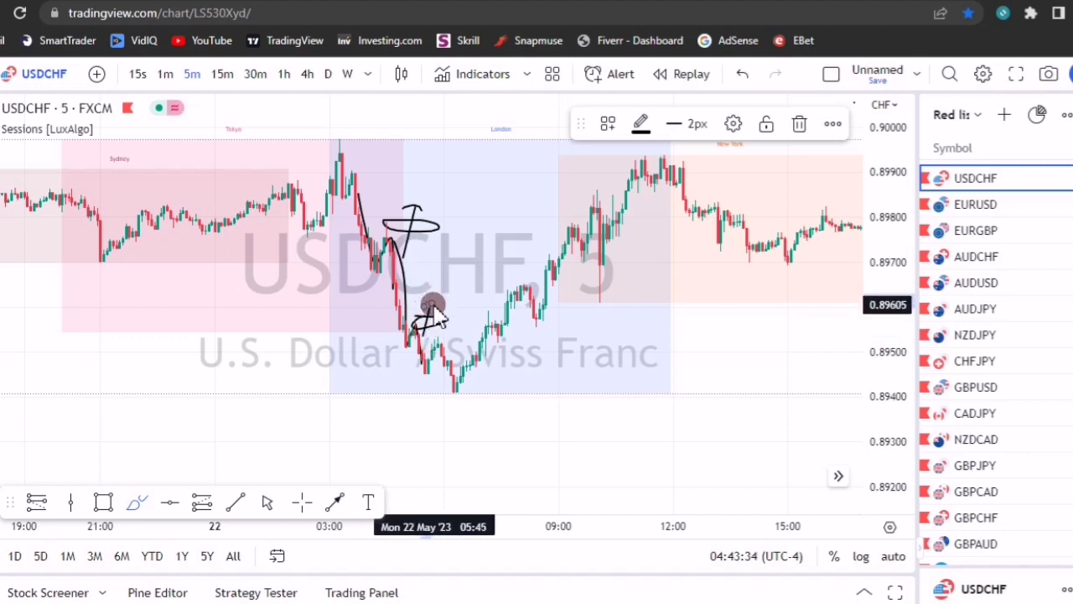
# Step: Brush a level at the last lower high, about 0.8953, with the rise through it, and point a short arrow at the breakout candles
pyautogui.moveTo(434, 340)
pyautogui.mouseDown()
pyautogui.moveTo(416, 346)
pyautogui.moveTo(429, 391)
pyautogui.moveTo(440, 350)
pyautogui.moveTo(453, 387)
pyautogui.moveTo(430, 336)
pyautogui.moveTo(512, 341)
pyautogui.mouseUp()
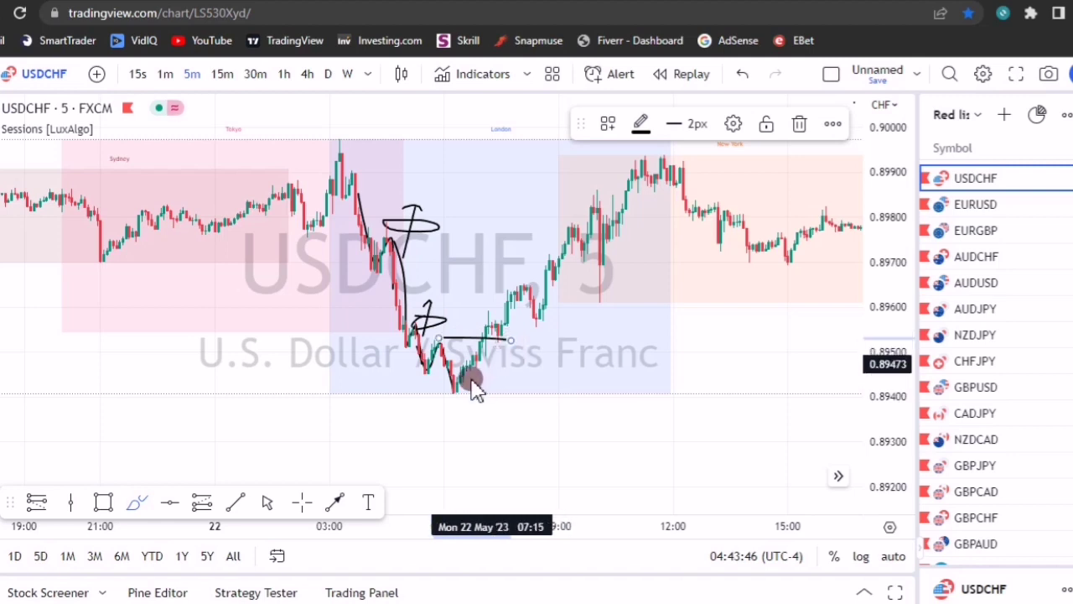
pyautogui.moveTo(473, 375)
pyautogui.mouseDown()
pyautogui.moveTo(492, 311)
pyautogui.moveTo(501, 340)
pyautogui.moveTo(503, 316)
pyautogui.moveTo(528, 327)
pyautogui.moveTo(504, 326)
pyautogui.mouseUp()
pyautogui.click(334, 502)
pyautogui.click(526, 357)
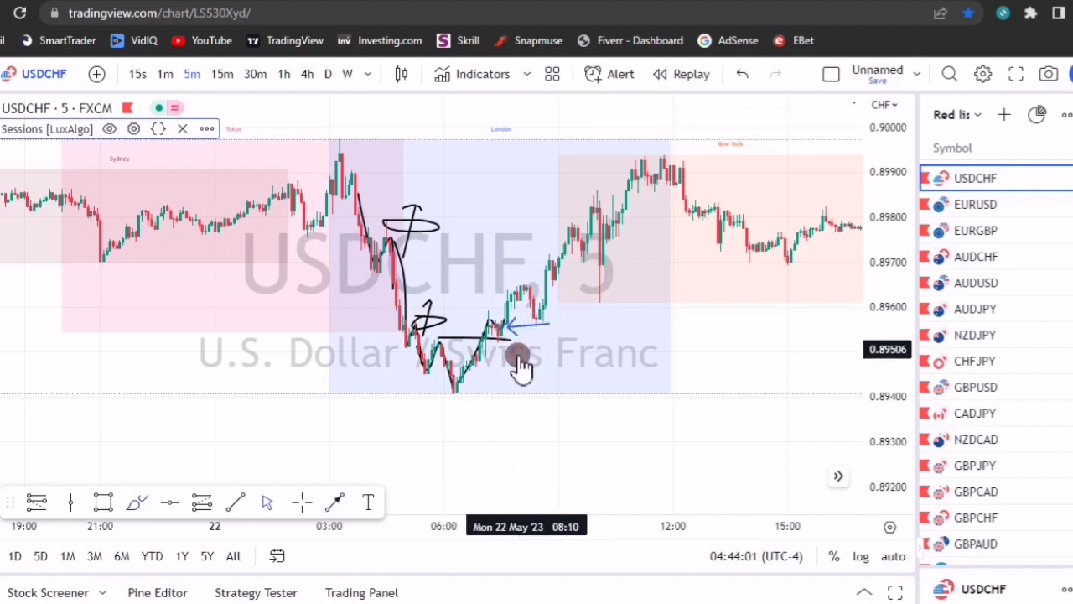
pyautogui.click(513, 325)
pyautogui.click(439, 364)
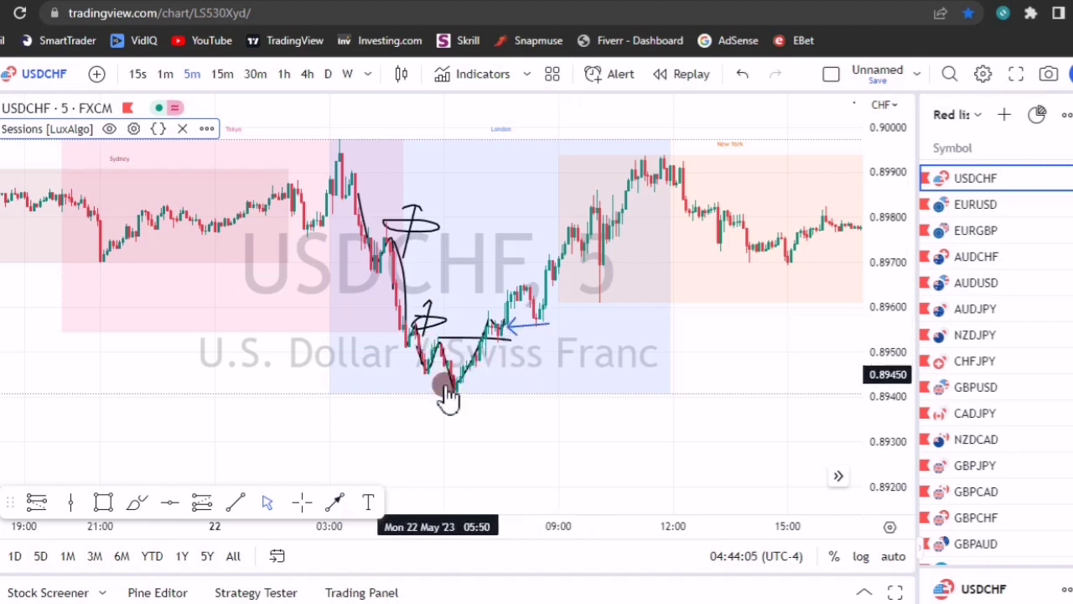
# Step: Sketch a falling stair-step path below the Tokyo session and mark its two swing highs with thin rectangles at about 0.89415 and 0.8937
pyautogui.click(138, 501)
pyautogui.moveTo(98, 343)
pyautogui.mouseDown()
pyautogui.moveTo(120, 412)
pyautogui.moveTo(132, 388)
pyautogui.moveTo(149, 437)
pyautogui.moveTo(159, 409)
pyautogui.moveTo(187, 471)
pyautogui.moveTo(188, 449)
pyautogui.mouseUp()
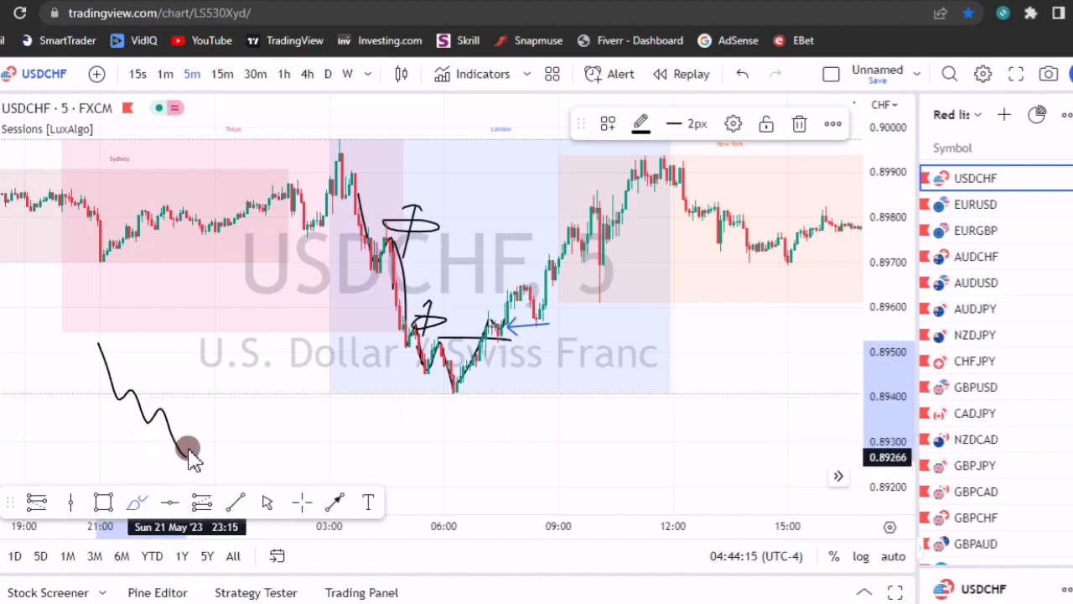
pyautogui.click(117, 464)
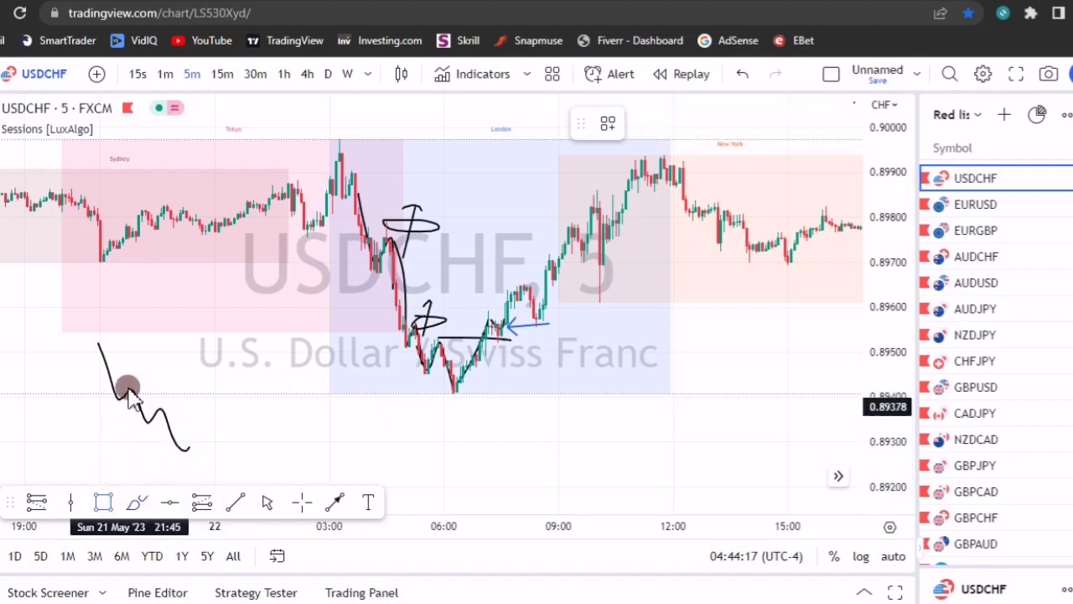
pyautogui.moveTo(185, 397); pyautogui.dragTo(199, 400)
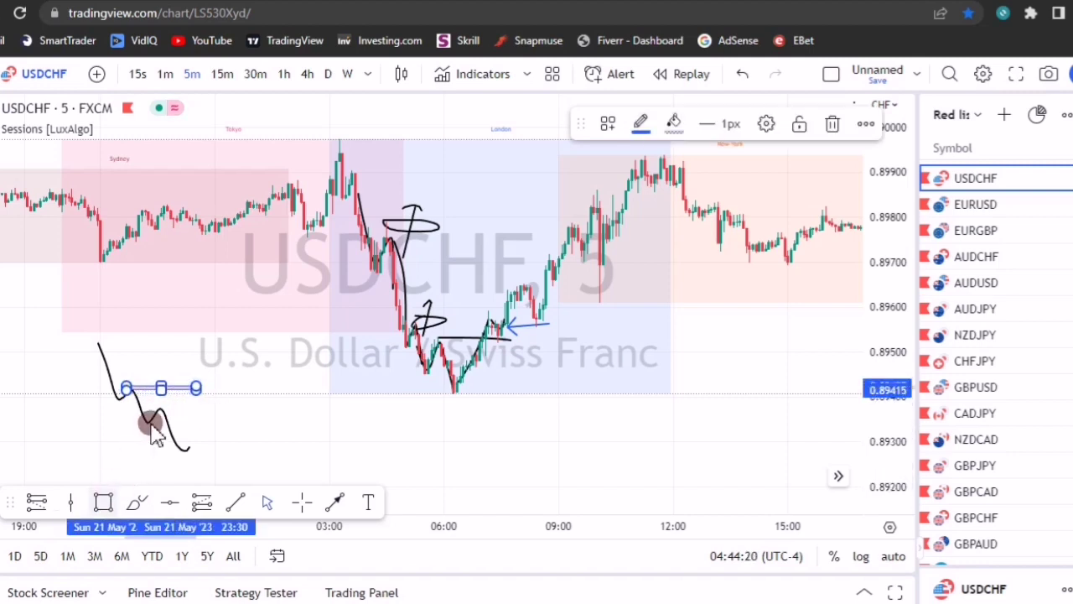
pyautogui.click(158, 417)
pyautogui.moveTo(157, 411); pyautogui.dragTo(285, 412)
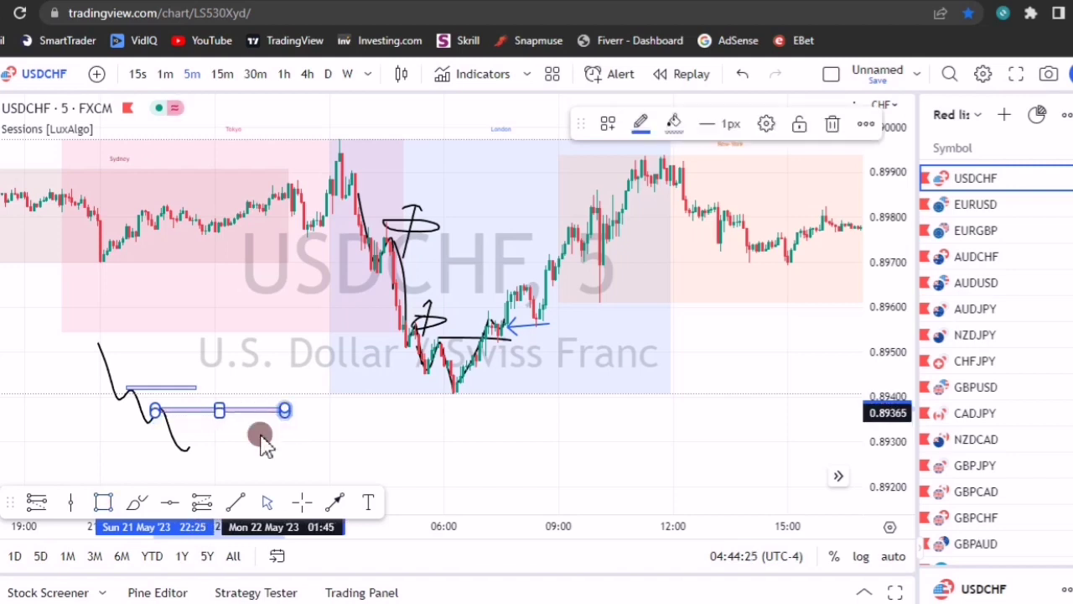
# Step: Draw an arrow from the sketch's low at about 0.89287 up to 0.89394 and a second arrow pointing at that breakout point
pyautogui.click(334, 502)
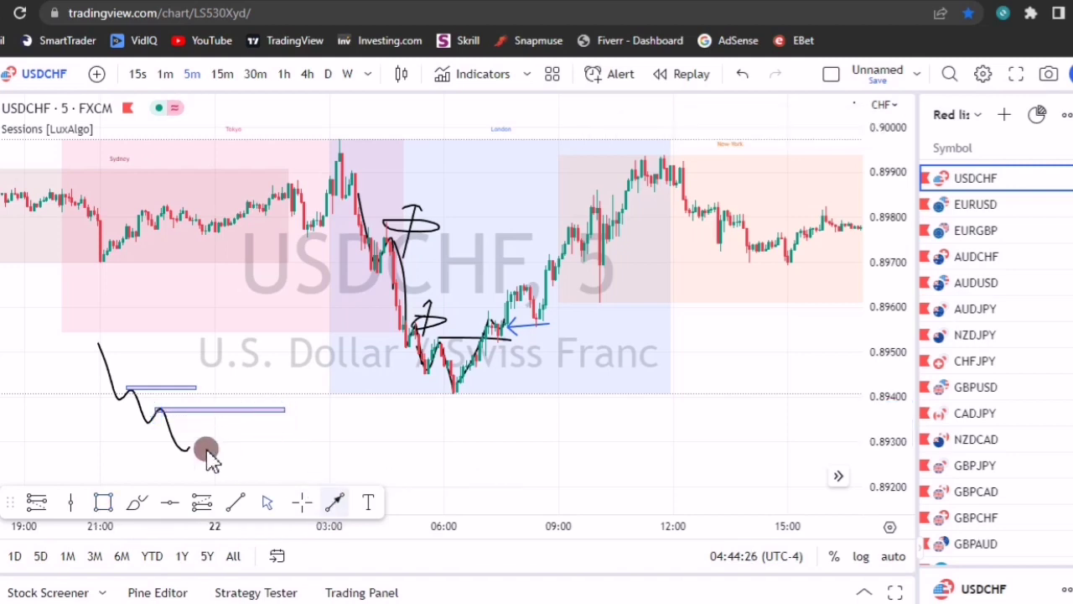
pyautogui.moveTo(185, 449); pyautogui.dragTo(210, 407)
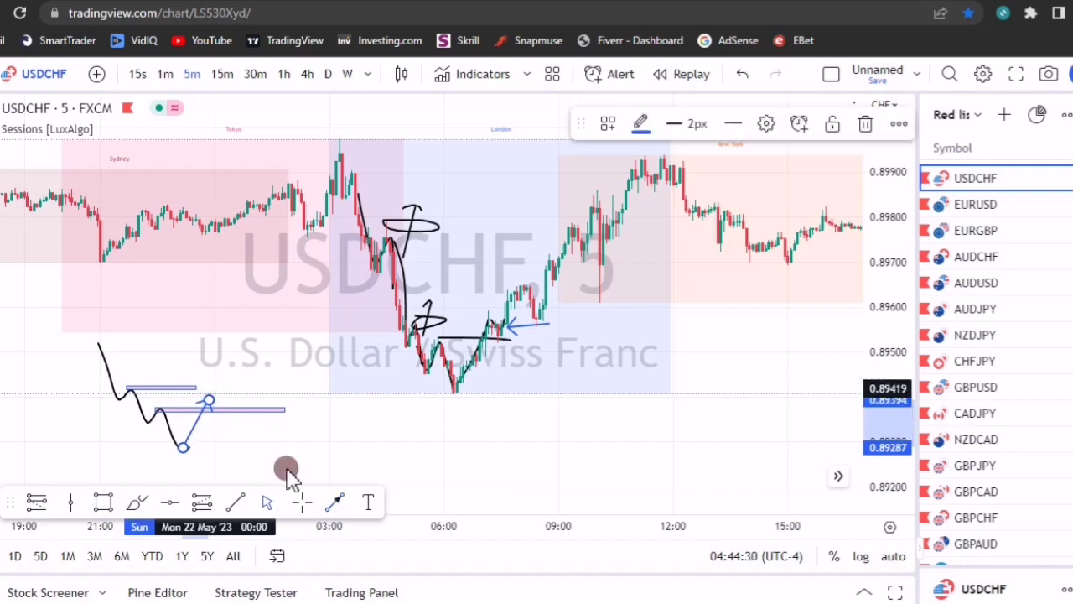
pyautogui.click(334, 502)
pyautogui.moveTo(282, 395); pyautogui.dragTo(213, 400)
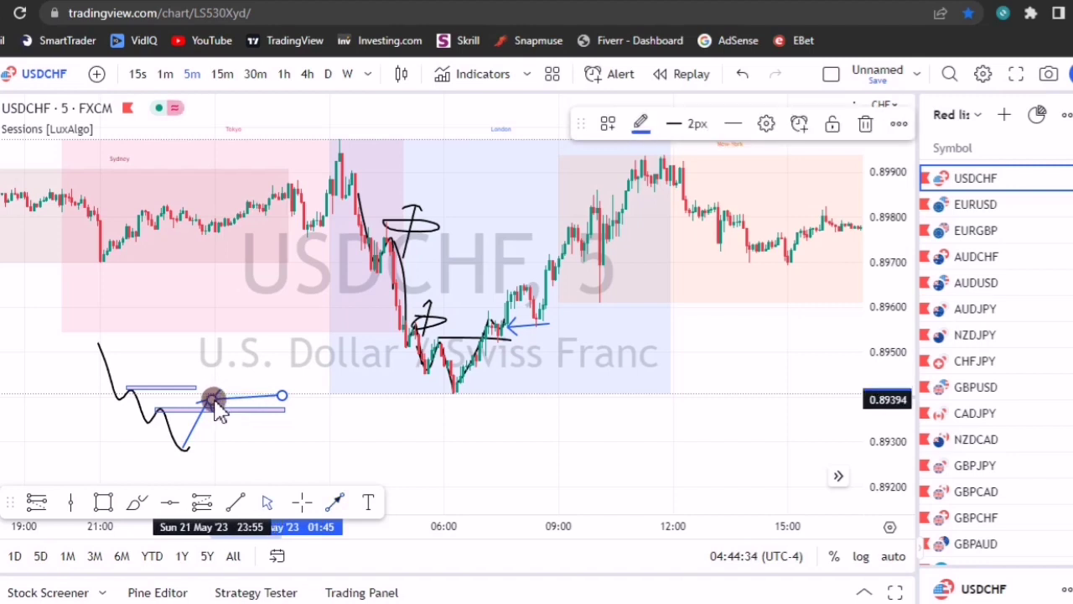
pyautogui.click(319, 470)
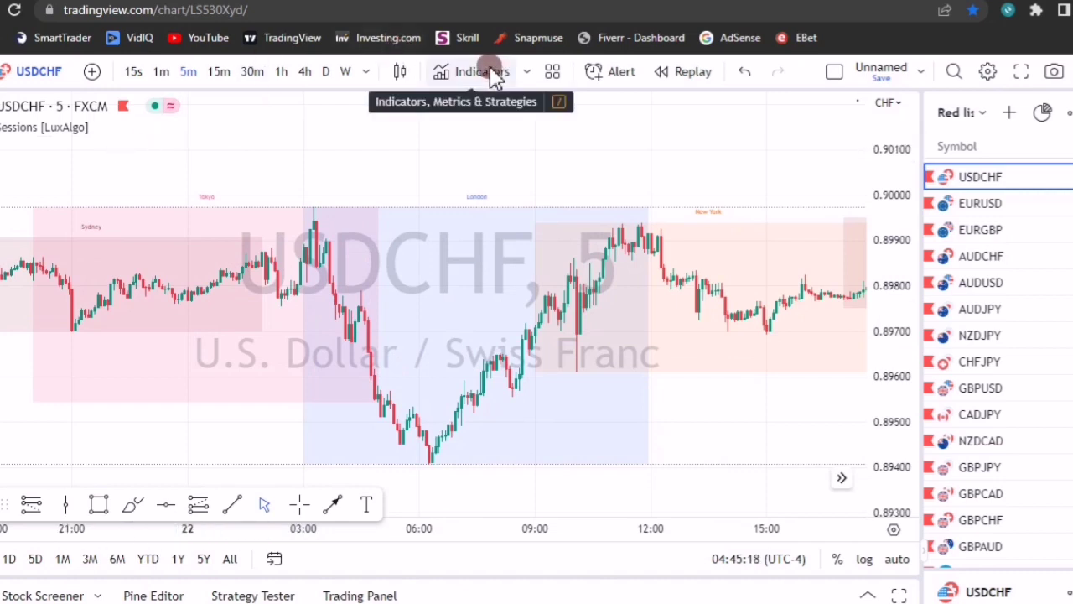
# Step: Check the favorite indicators and search the indicator library for "sessio" to show where Sessions [LuxAlgo] is found
pyautogui.click(526, 72)
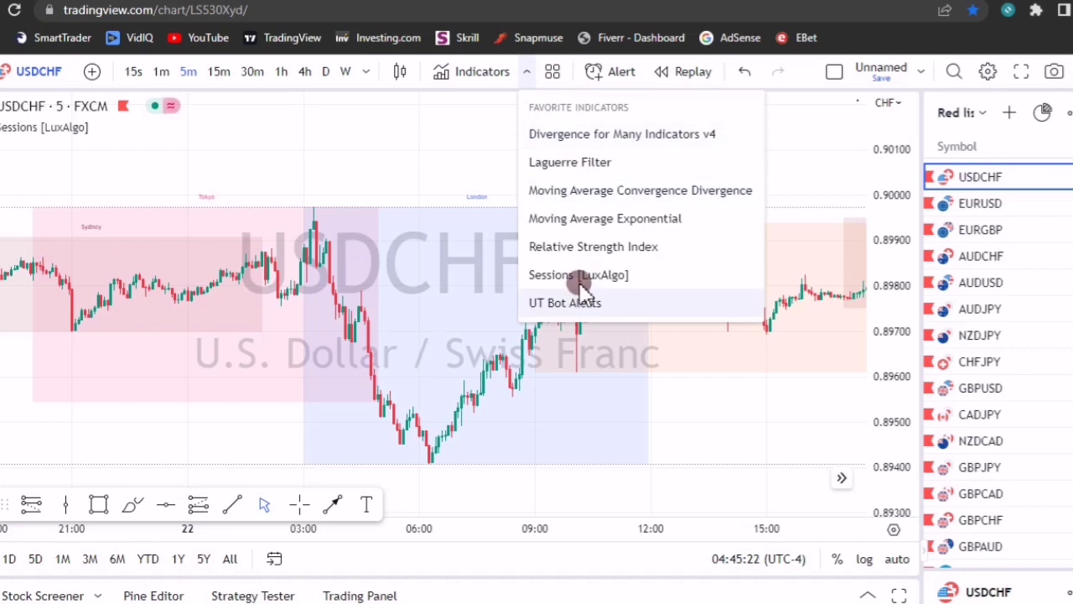
pyautogui.click(478, 72)
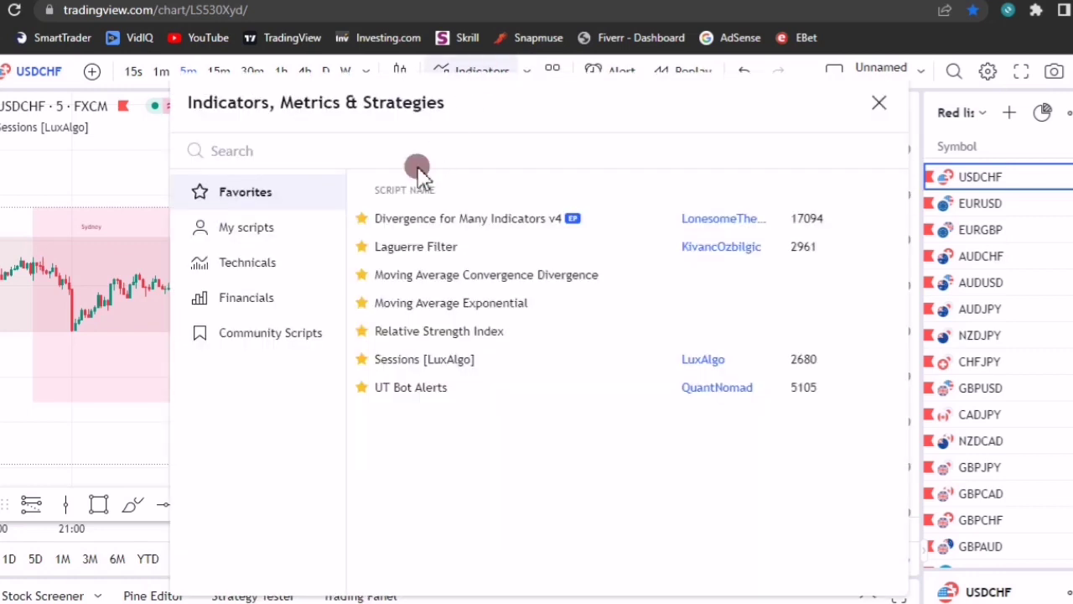
pyautogui.write('sessio')
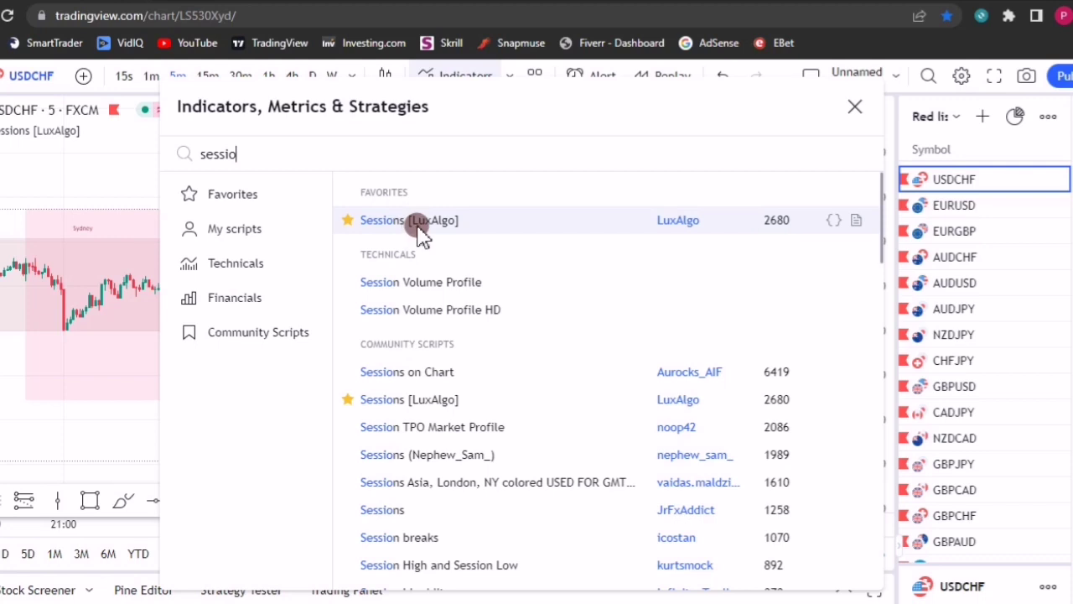
pyautogui.click(856, 105)
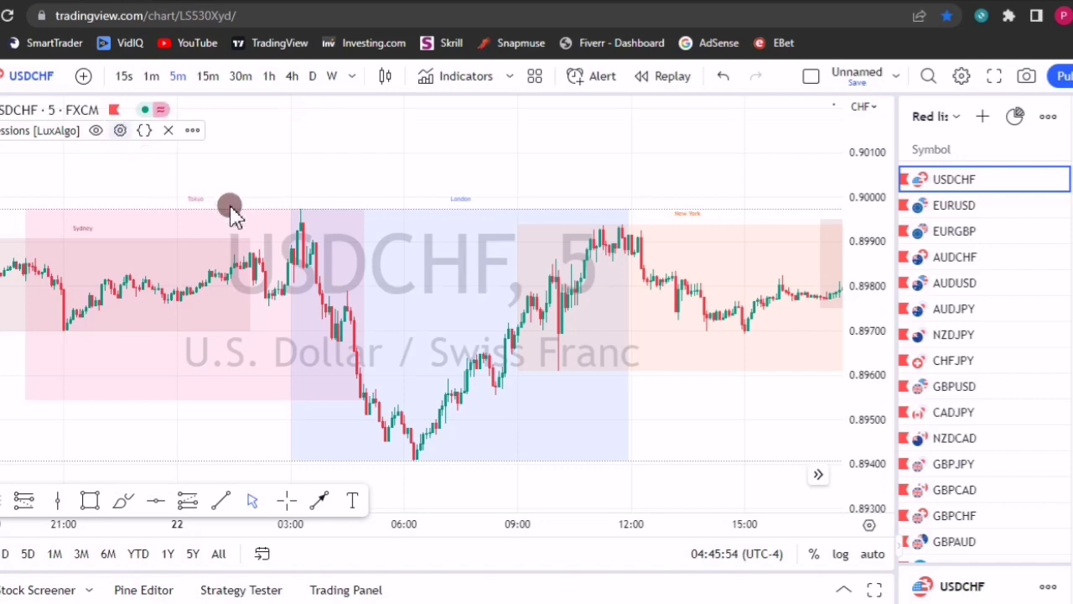
# Step: Review the Sessions [LuxAlgo] input settings, from session times and ranges to timezone, dashboard and dividers, and close them
pyautogui.doubleClick(520, 296)
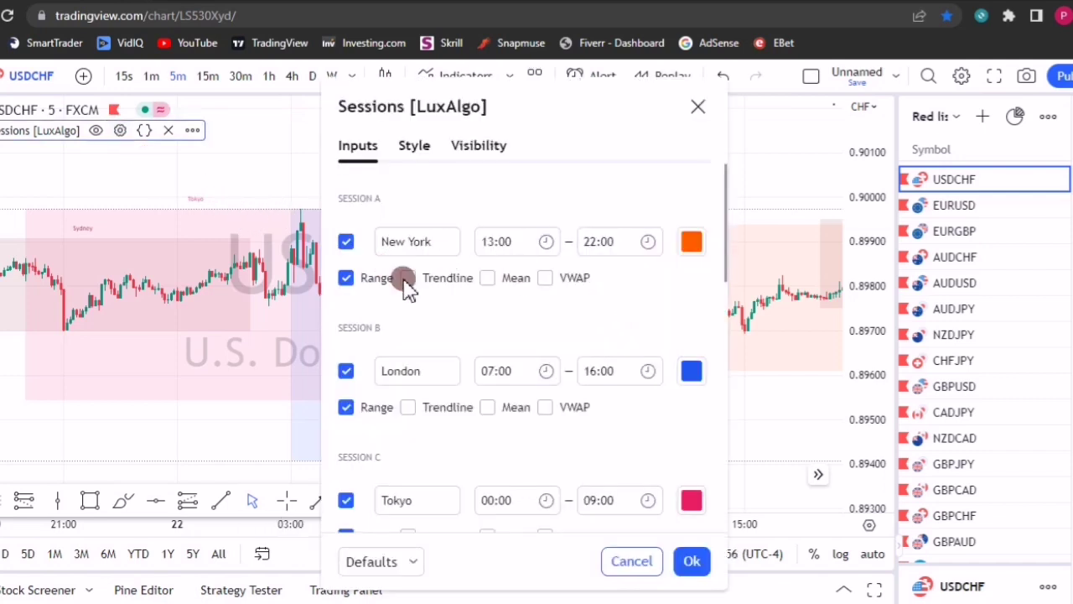
pyautogui.scroll(-2, 414, 290)
pyautogui.scroll(-8, 415, 289)
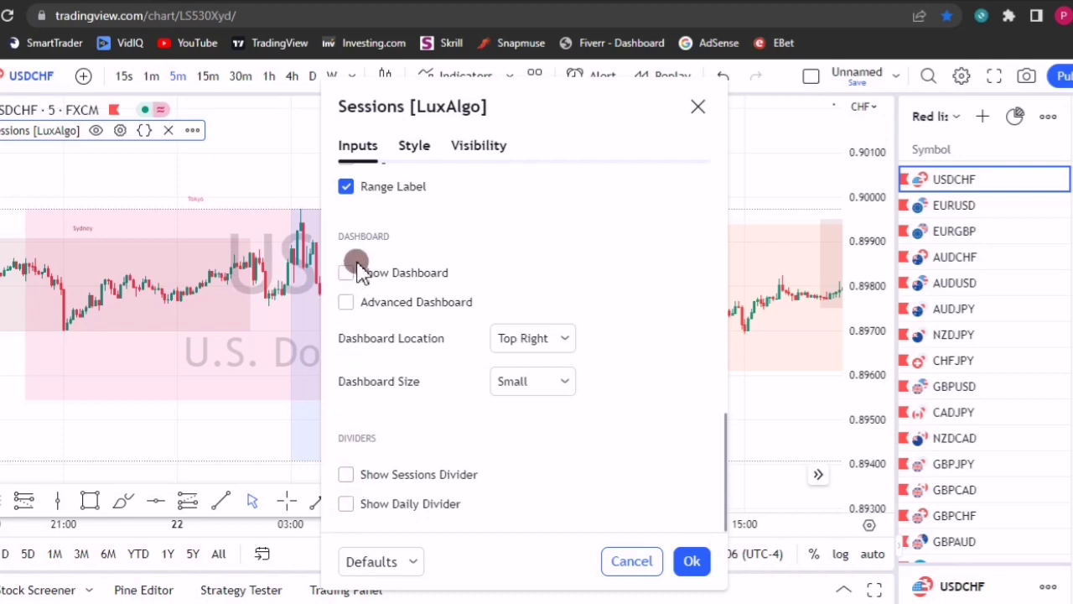
pyautogui.scroll(3, 345, 398)
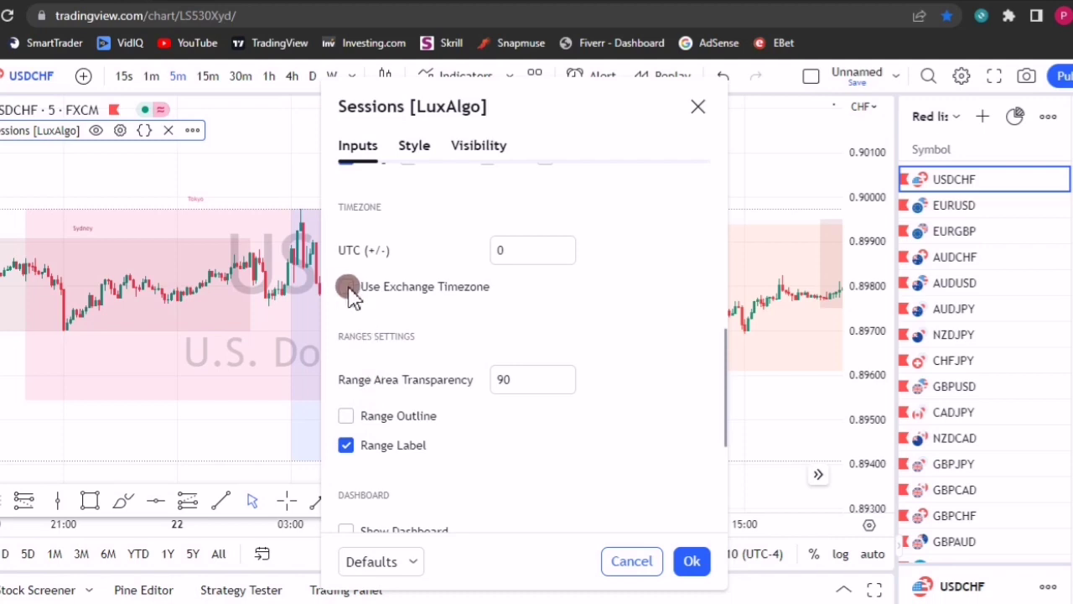
pyautogui.scroll(3, 352, 294)
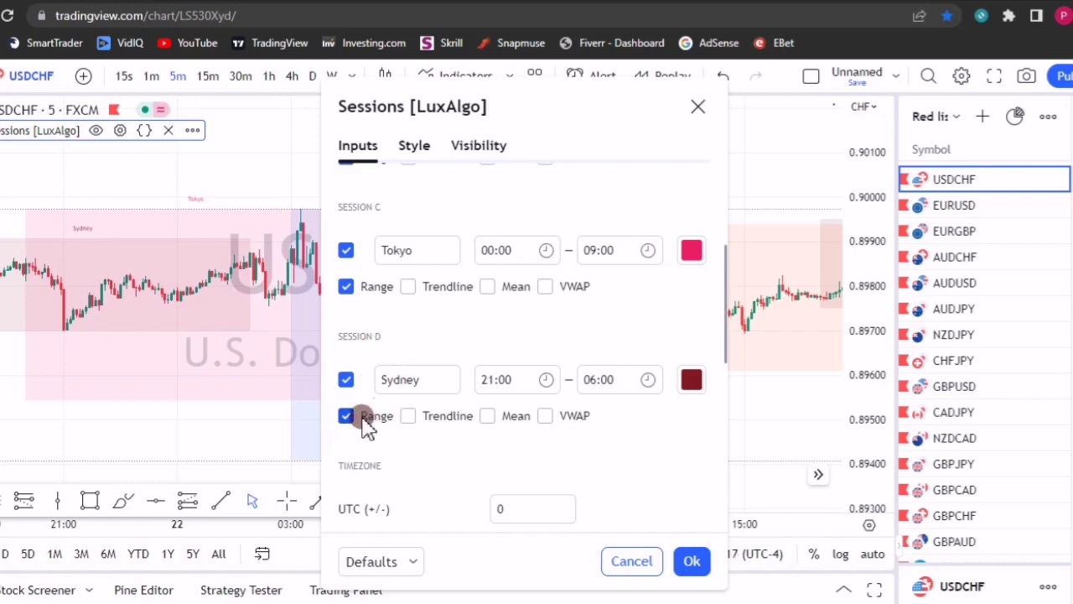
pyautogui.scroll(3, 441, 345)
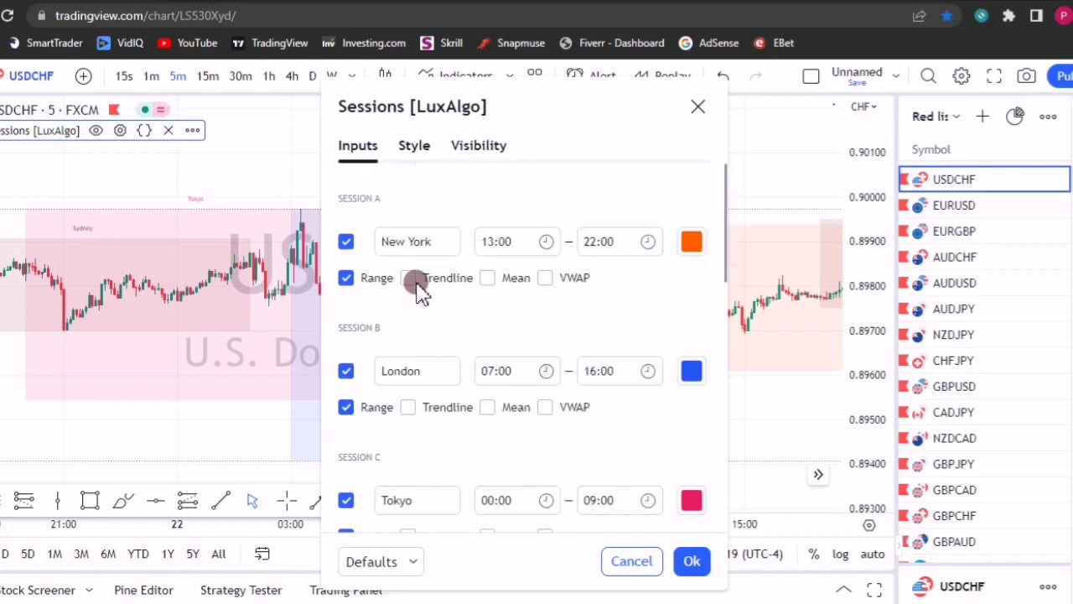
pyautogui.scroll(-10, 480, 464)
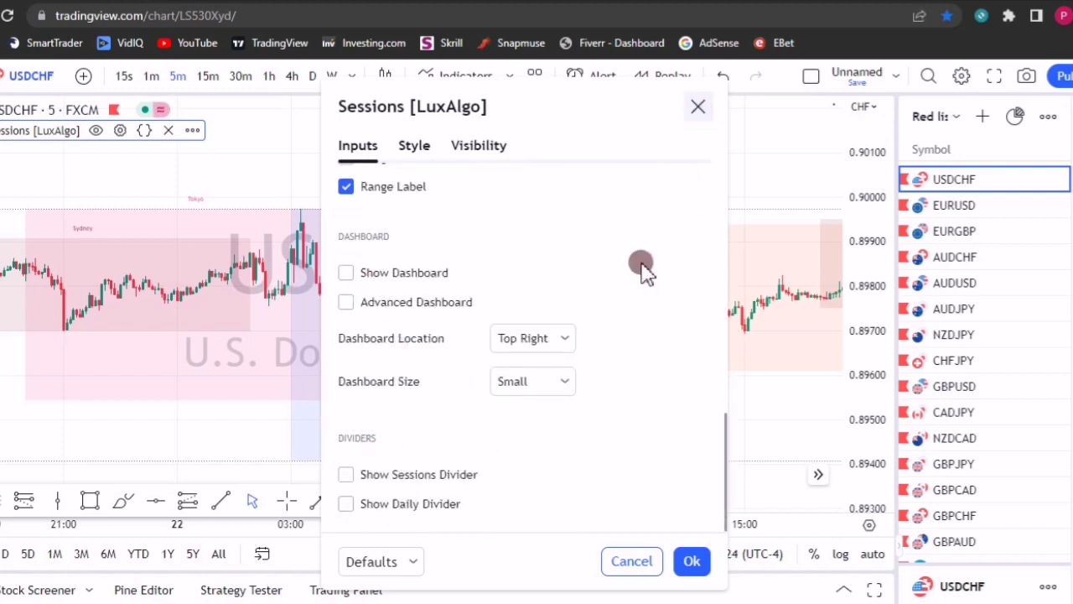
pyautogui.click(751, 232)
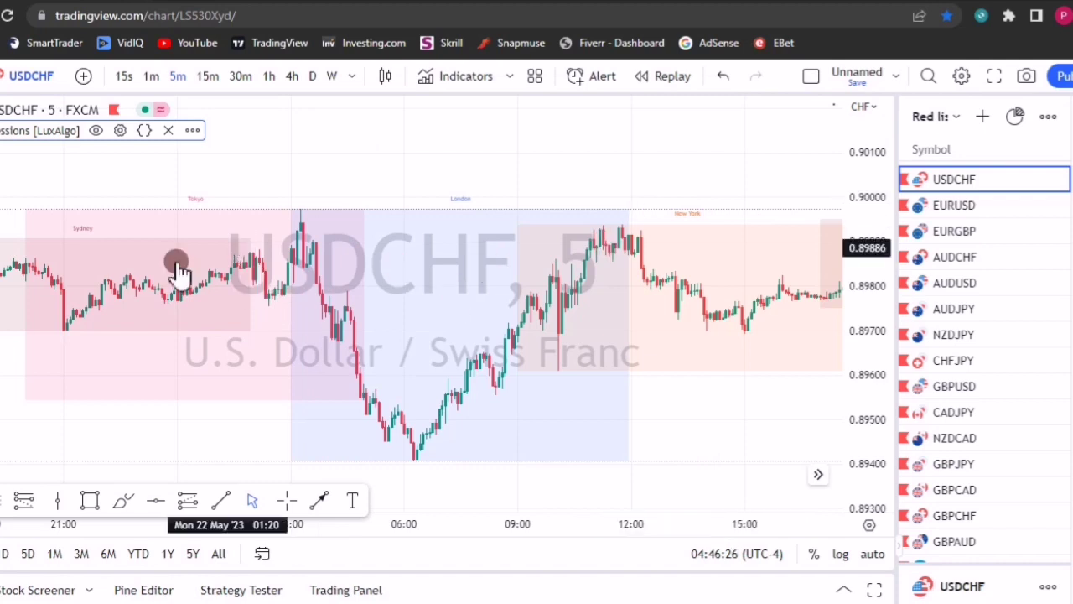